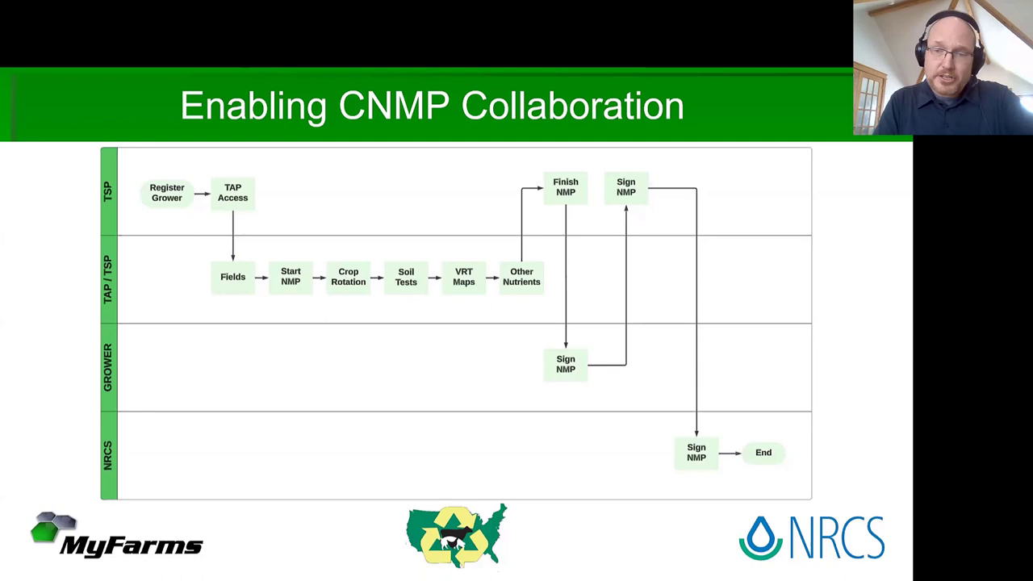
End the slide show and switch to the MyFarms portal in the Chrome browser
{"action": "key", "text": "alt+Tab"}
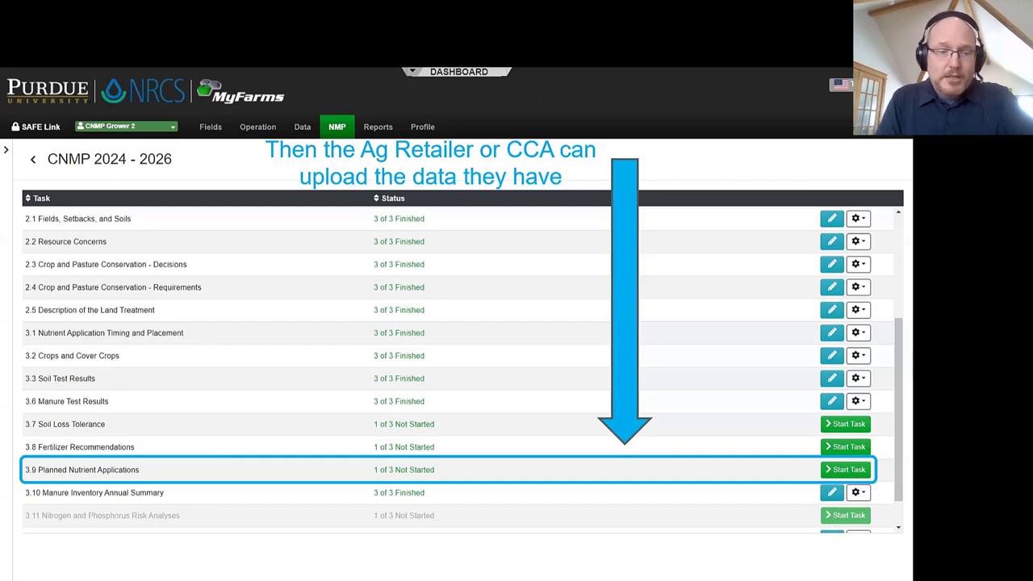
{"action": "key", "text": "Escape"}
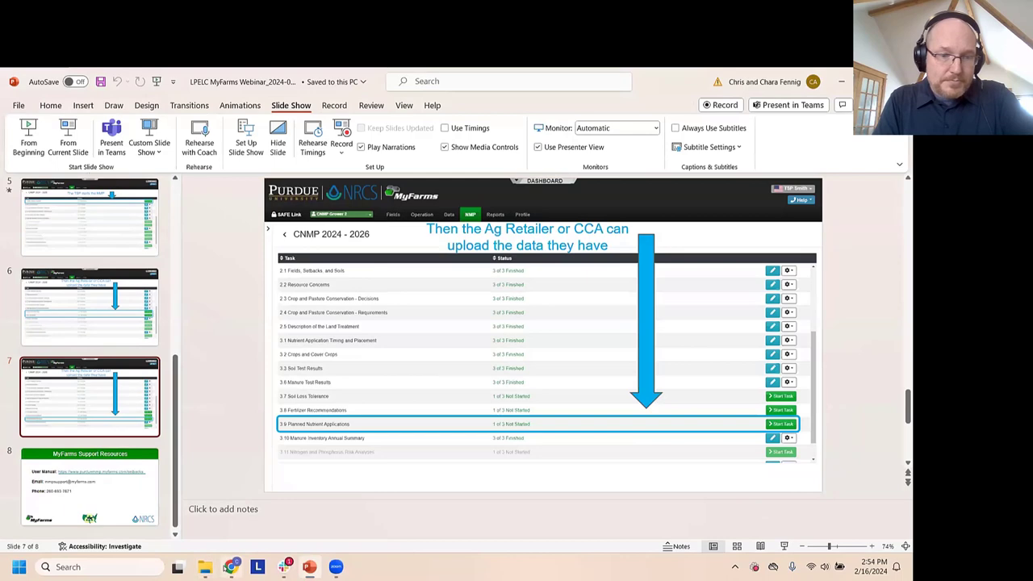
{"action": "left_click", "coordinate": [231, 566]}
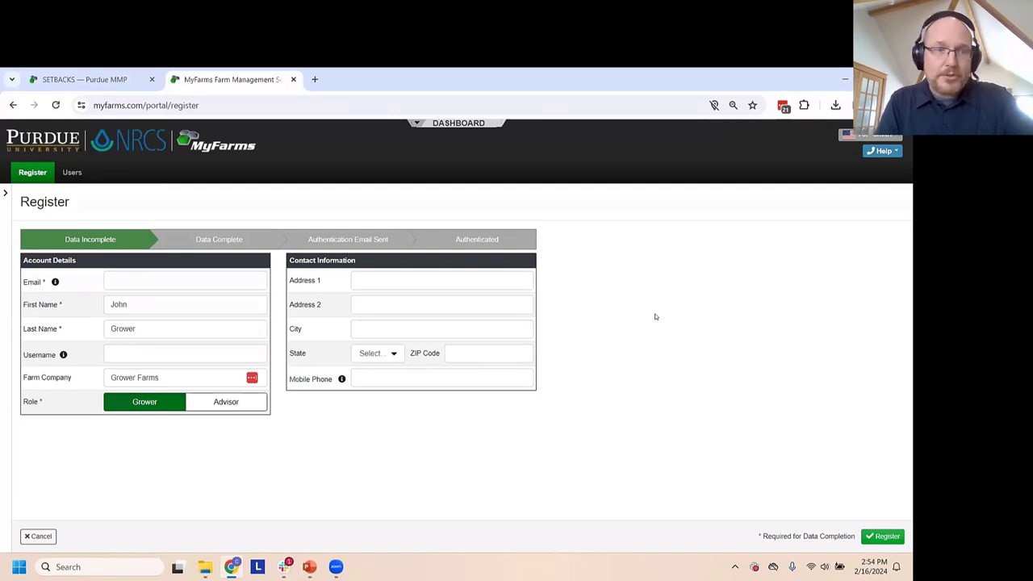
Register the new Grower Farms account with the Grower role and close the registration confirmation
{"action": "left_click", "coordinate": [113, 305]}
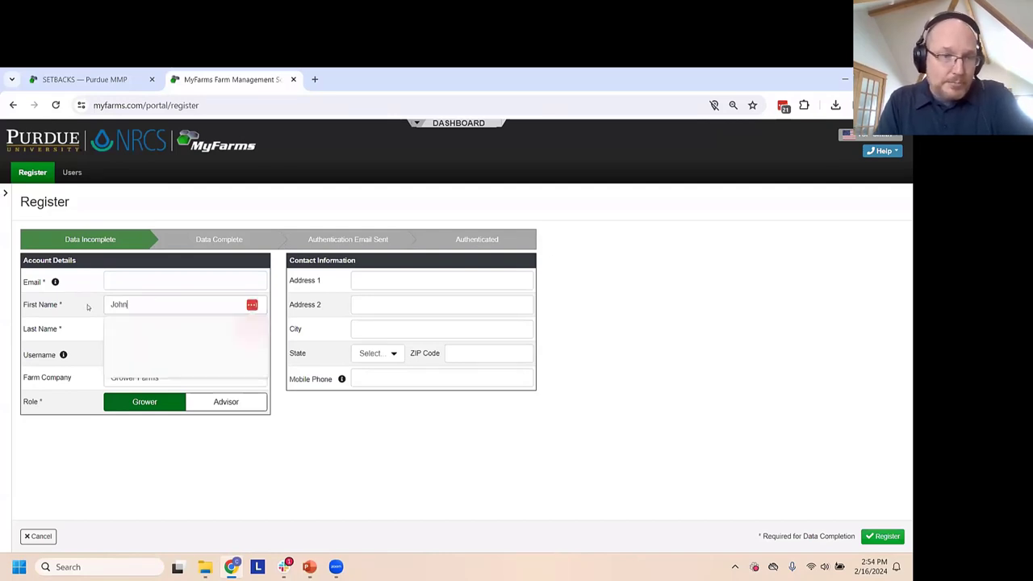
{"action": "left_click", "coordinate": [191, 473]}
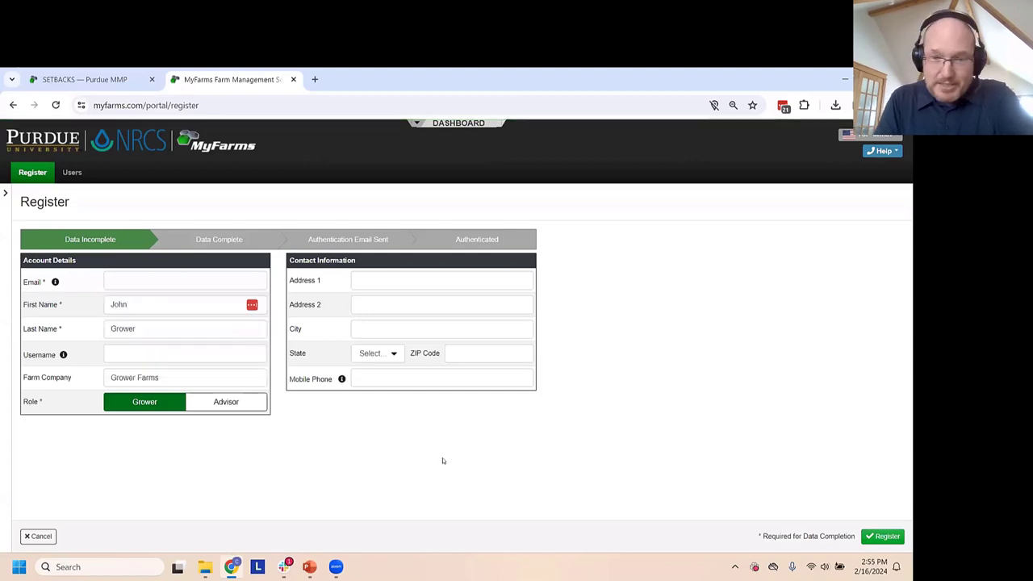
{"action": "left_click", "coordinate": [881, 538]}
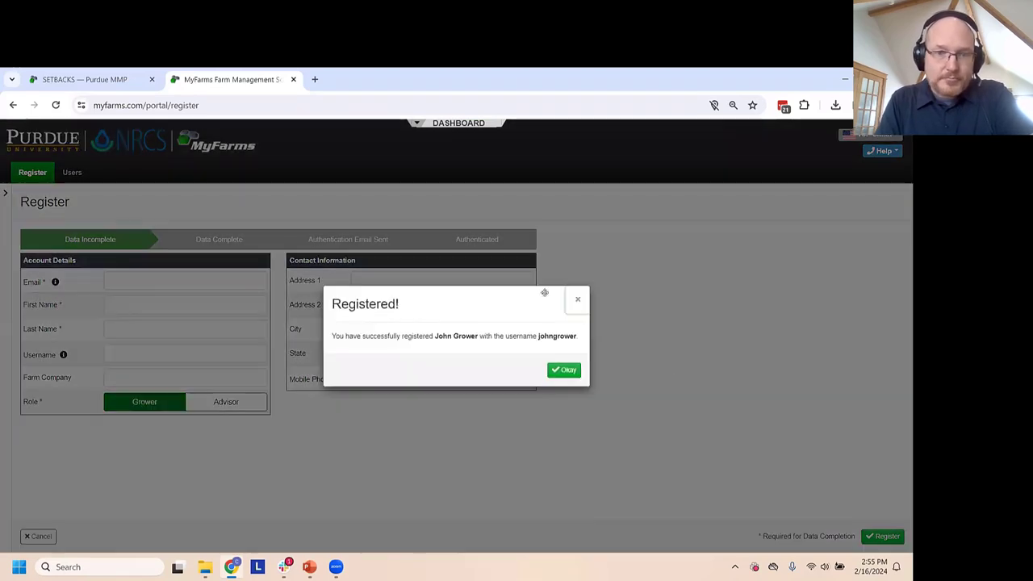
{"action": "double_click", "coordinate": [542, 338]}
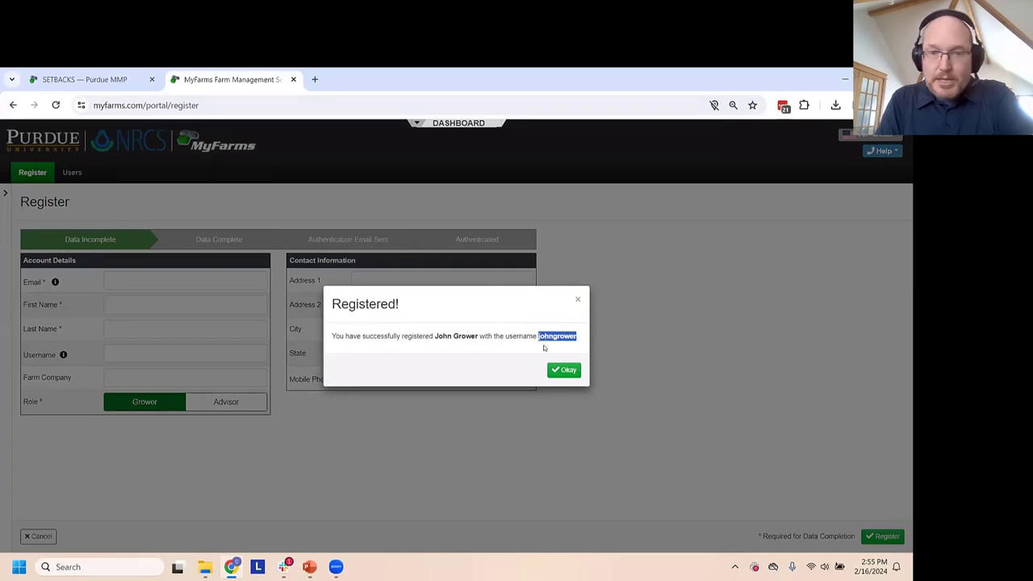
{"action": "left_click", "coordinate": [566, 373]}
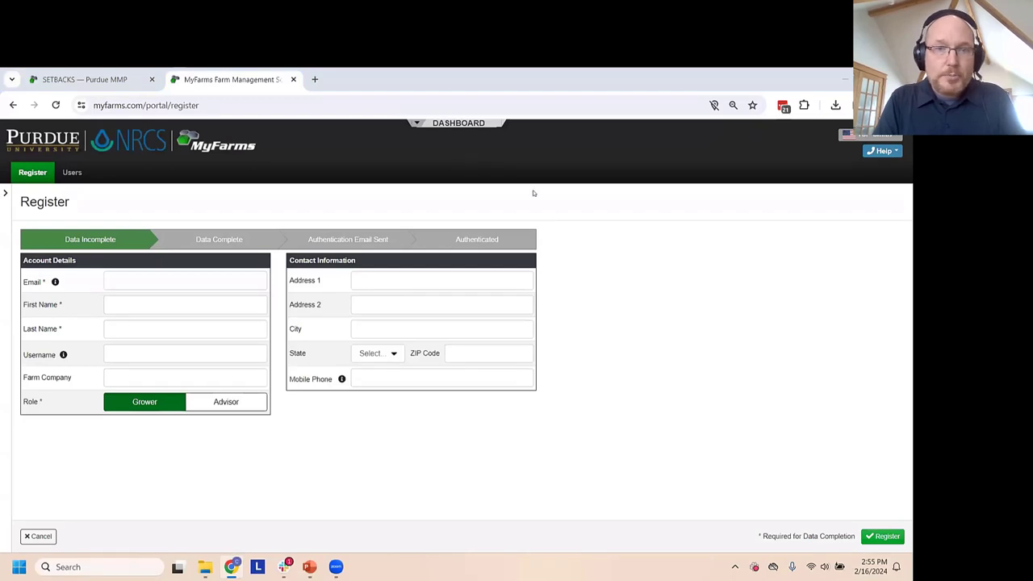
Open the grower side from the dashboard, search for the newly registered Grower Farms account and select it
{"action": "left_click", "coordinate": [459, 122]}
{"action": "left_click", "coordinate": [305, 147]}
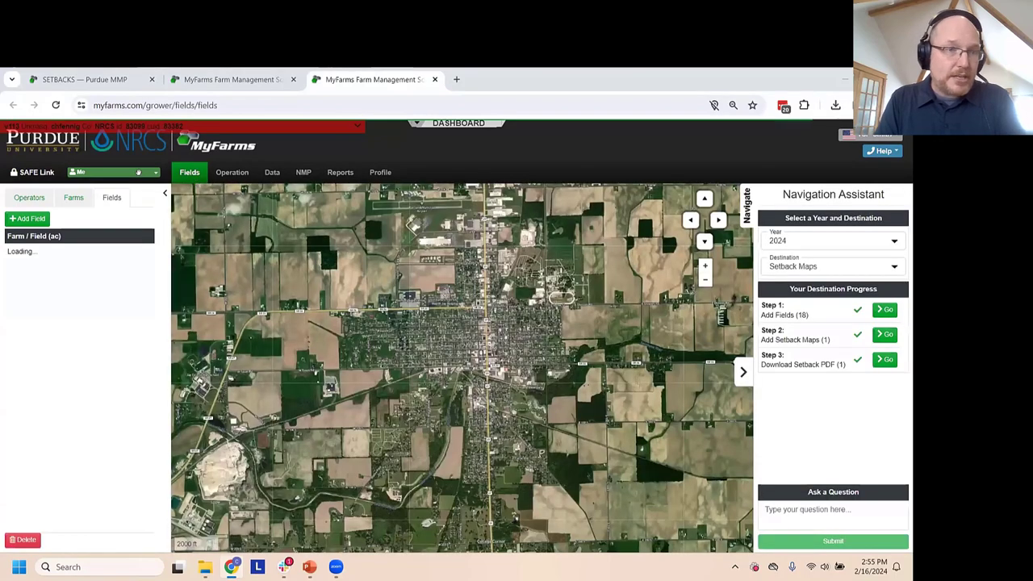
{"action": "left_click", "coordinate": [138, 173]}
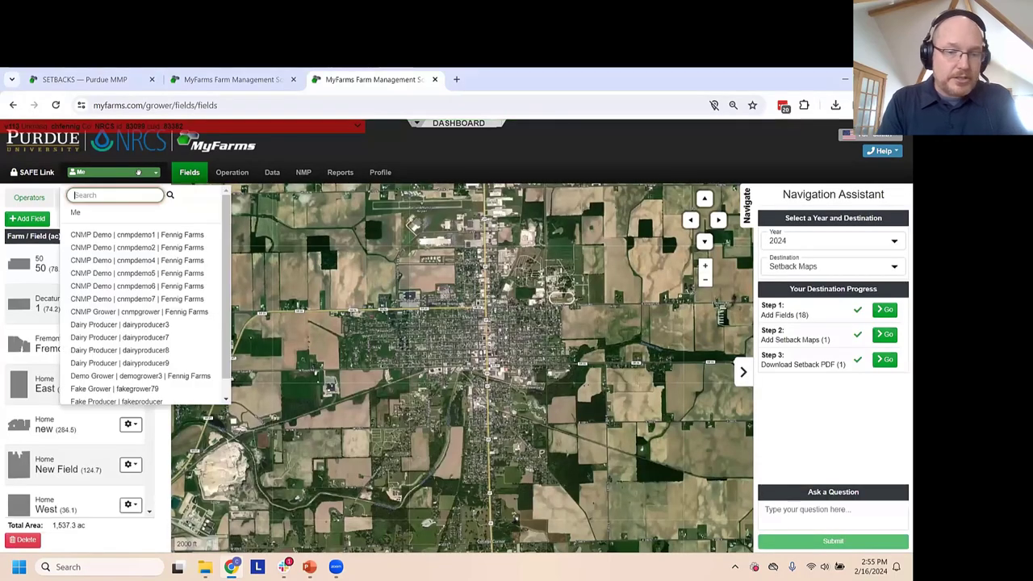
{"action": "type", "text": "john grower"}
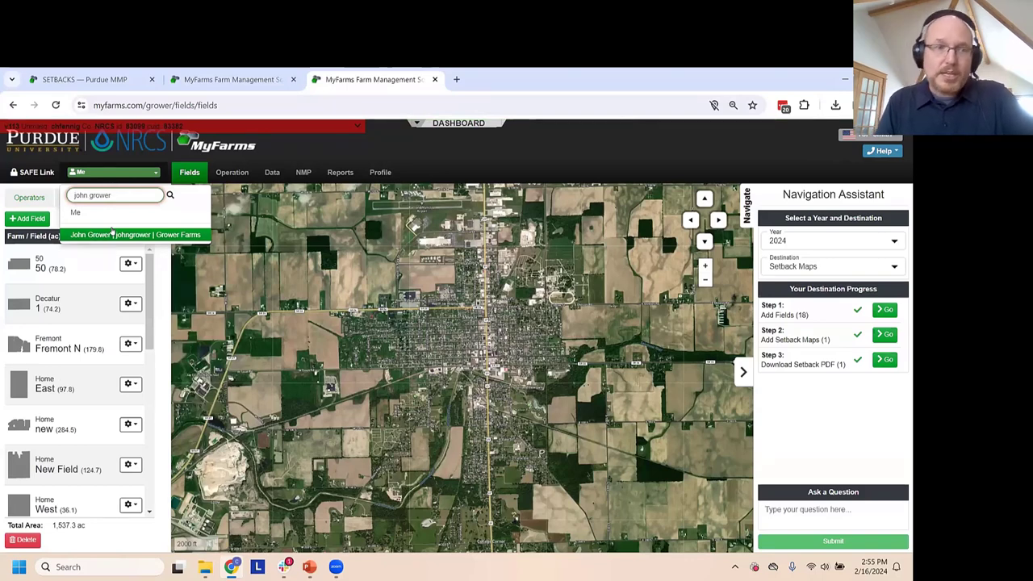
{"action": "left_click", "coordinate": [118, 235]}
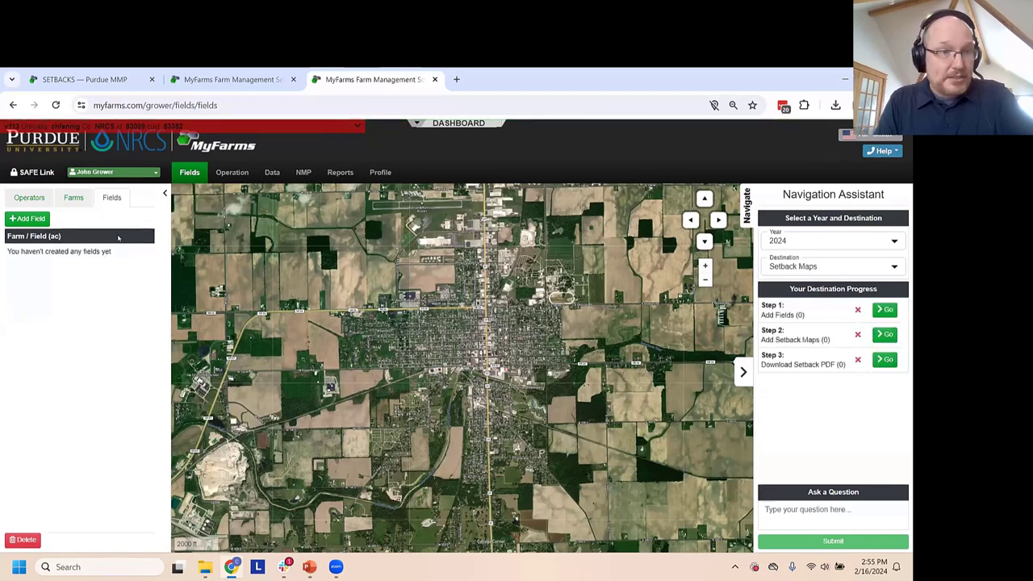
Start adding fields with boundaries from another farm management system, using the shapefile upload
{"action": "left_click", "coordinate": [26, 218]}
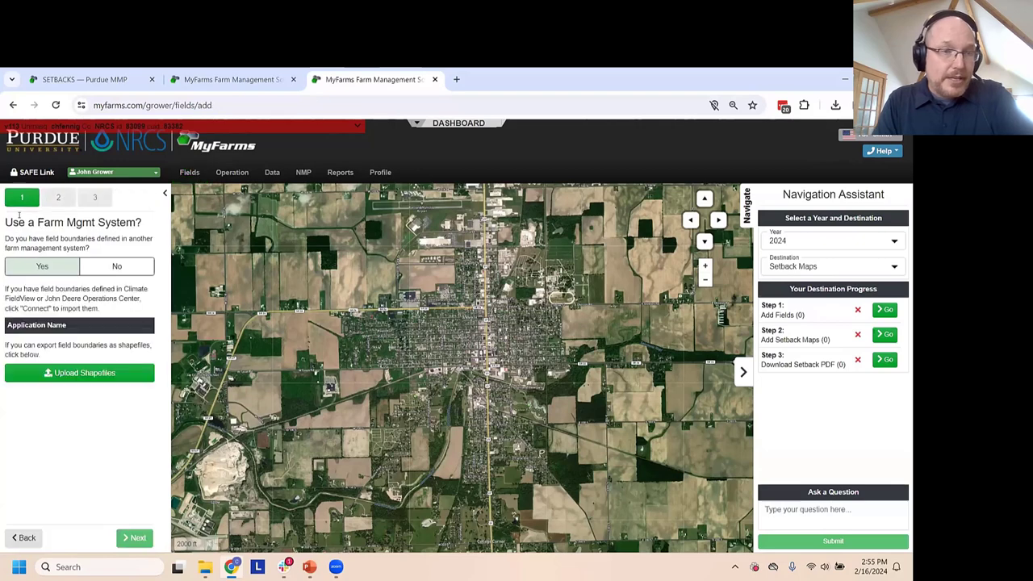
{"action": "left_click", "coordinate": [37, 267]}
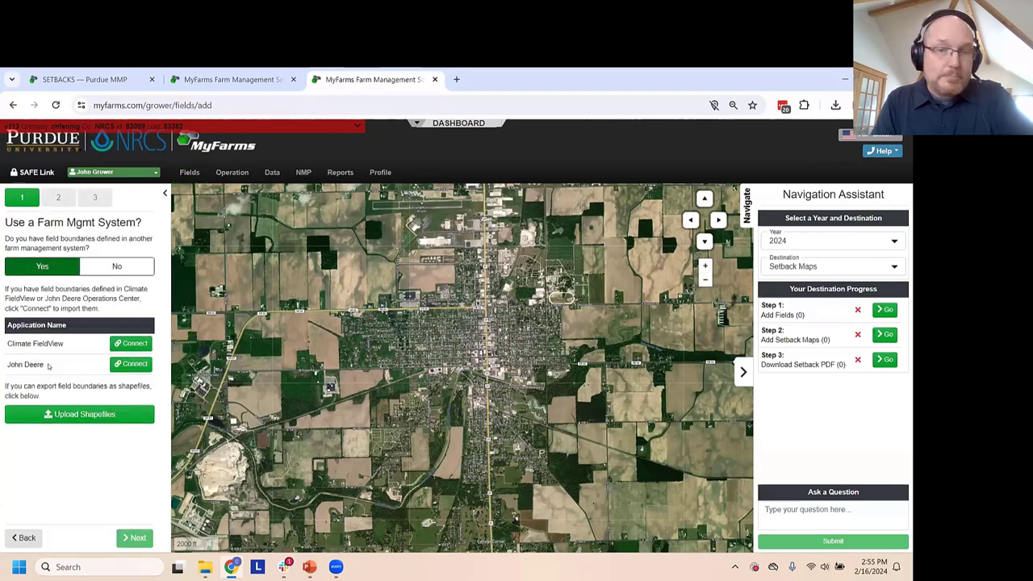
{"action": "left_click", "coordinate": [77, 415]}
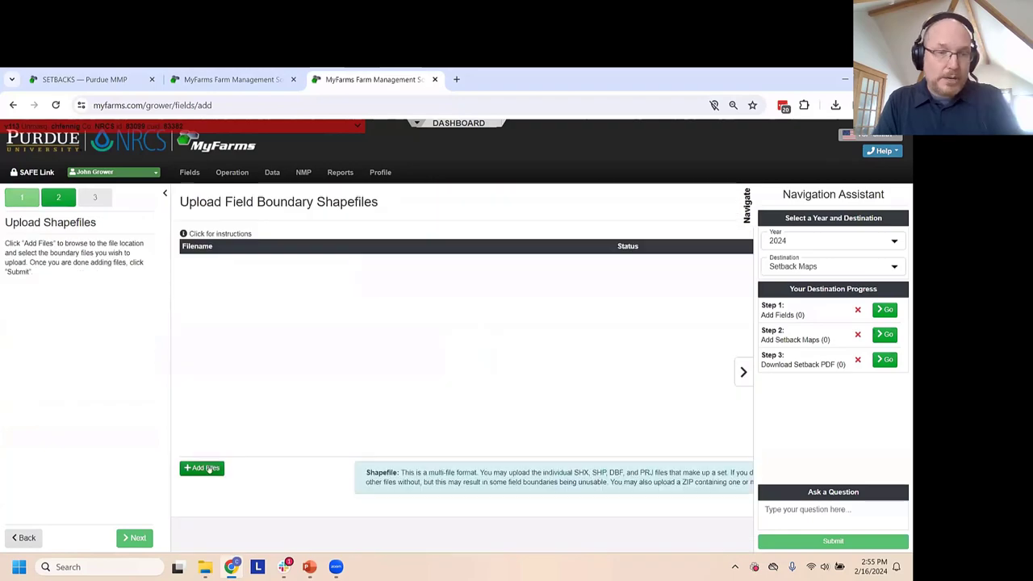
Add all boundary files in the 1 - Field Boundaries folder, from 120 South through TEST FIELD BDY_poly.shx, for upload
{"action": "left_click", "coordinate": [206, 468]}
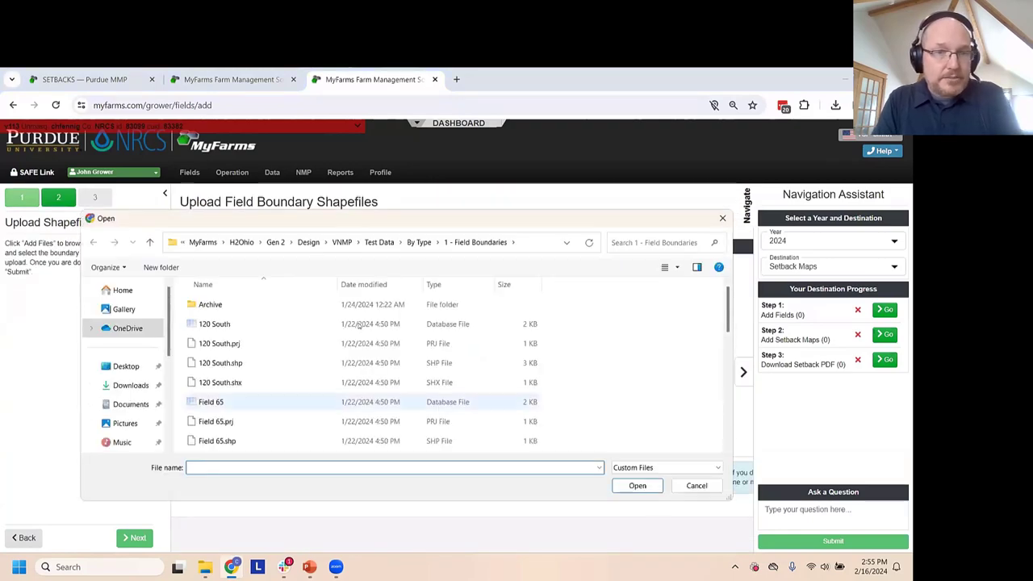
{"action": "left_click", "coordinate": [237, 325]}
{"action": "key", "text": "shift+Down"}
{"action": "key", "text": "shift+Down"}
{"action": "key", "text": "shift+Down"}
{"action": "key", "text": "shift+Down"}
{"action": "key", "text": "shift+Down"}
{"action": "key", "text": "shift+Down"}
{"action": "key", "text": "shift+Down"}
{"action": "key", "text": "shift+Down"}
{"action": "key", "text": "shift+Down"}
{"action": "key", "text": "shift+Down"}
{"action": "key", "text": "shift+Down"}
{"action": "key", "text": "shift+Down"}
{"action": "key", "text": "shift+Down"}
{"action": "key", "text": "shift+Down"}
{"action": "key", "text": "shift+Down"}
{"action": "key", "text": "shift+Down"}
{"action": "key", "text": "shift+Down"}
{"action": "key", "text": "shift+Down"}
{"action": "key", "text": "shift+Down"}
{"action": "key", "text": "shift+Down"}
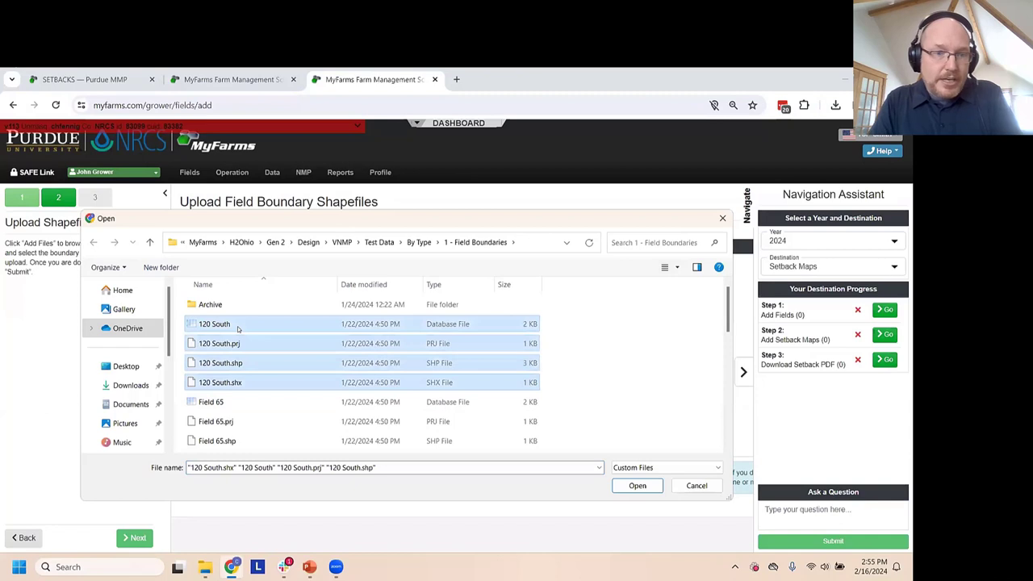
{"action": "key", "text": "shift+Down"}
{"action": "key", "text": "shift+Down"}
{"action": "key", "text": "shift+Down"}
{"action": "key", "text": "shift+Down"}
{"action": "key", "text": "shift+Down"}
{"action": "key", "text": "shift+Down"}
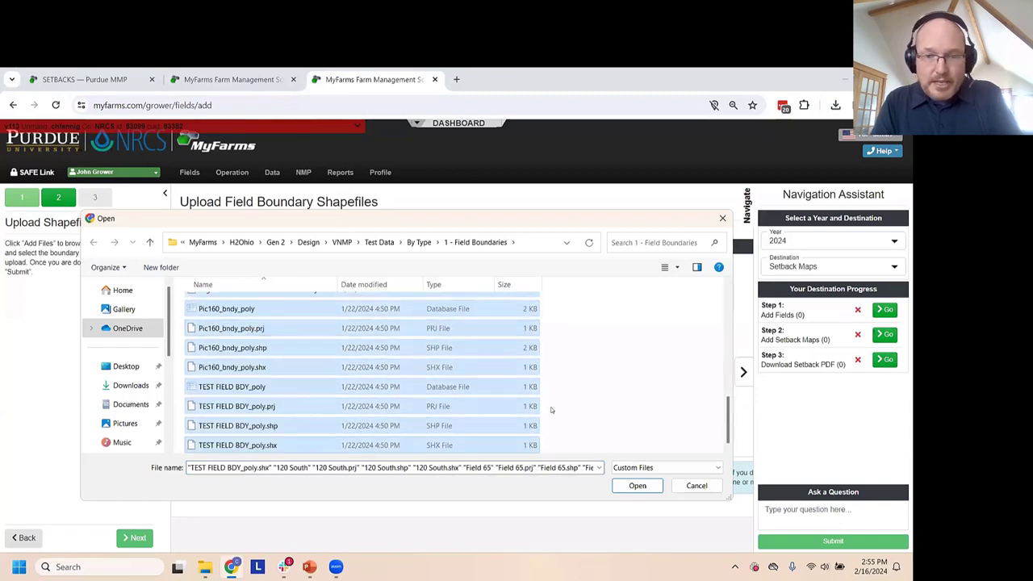
{"action": "left_click", "coordinate": [634, 485]}
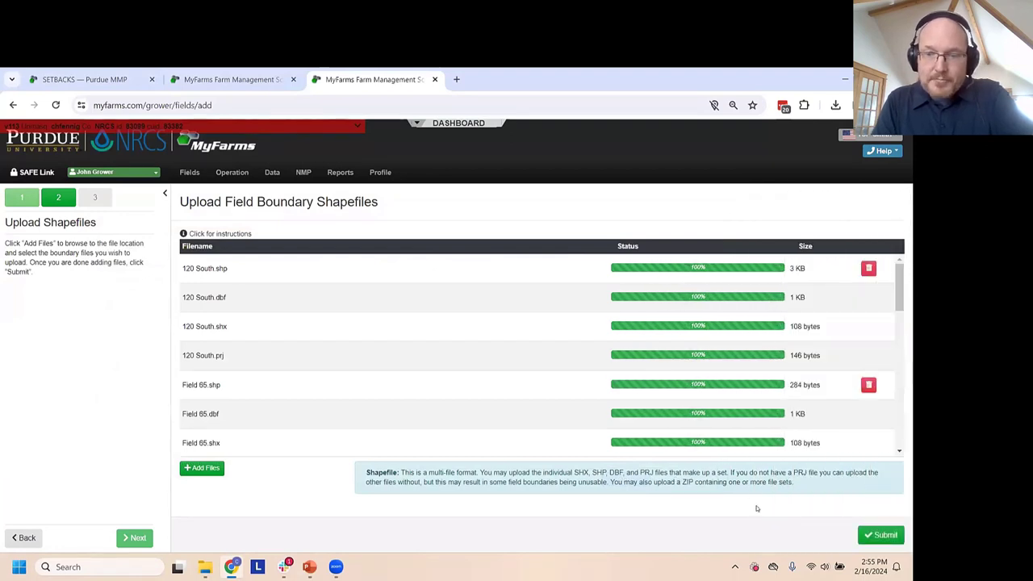
Submit the uploaded boundary shapefiles and save the identified fields with their prefilled farms and operators
{"action": "left_click", "coordinate": [878, 537]}
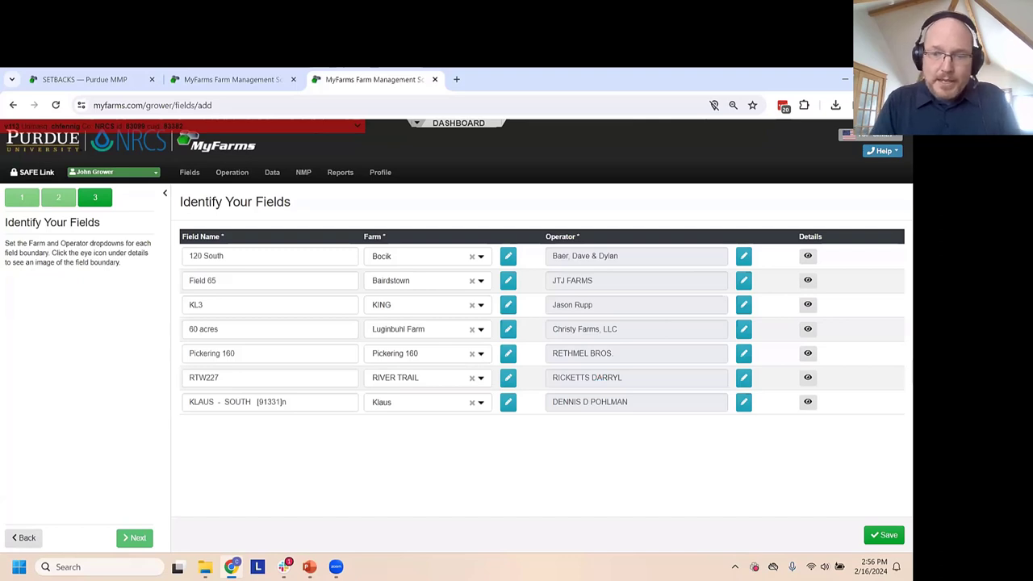
{"action": "left_click", "coordinate": [885, 535]}
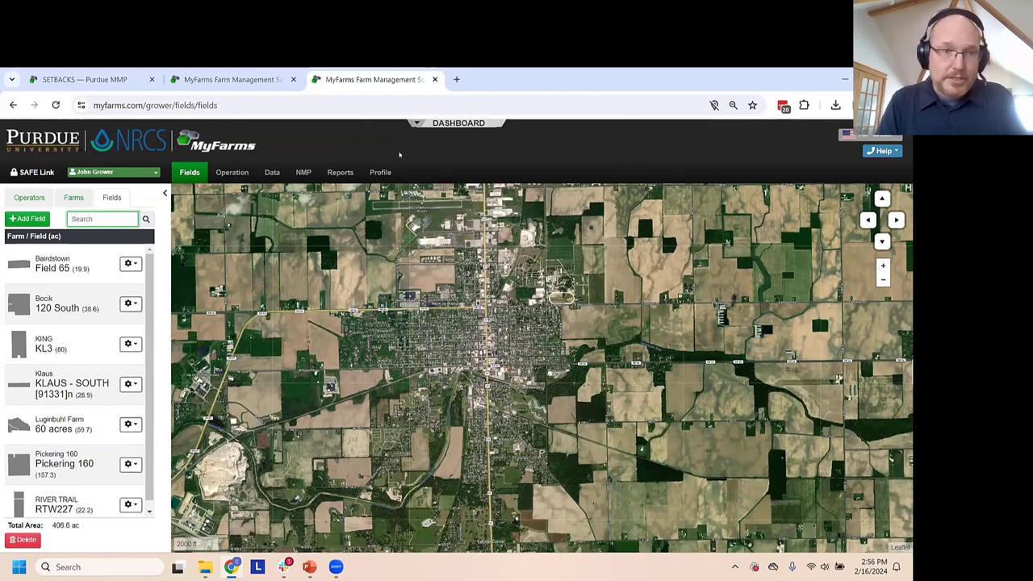
Start another field import through a Climate FieldView connection, with field boundaries as the only data type imported
{"action": "left_click", "coordinate": [24, 220]}
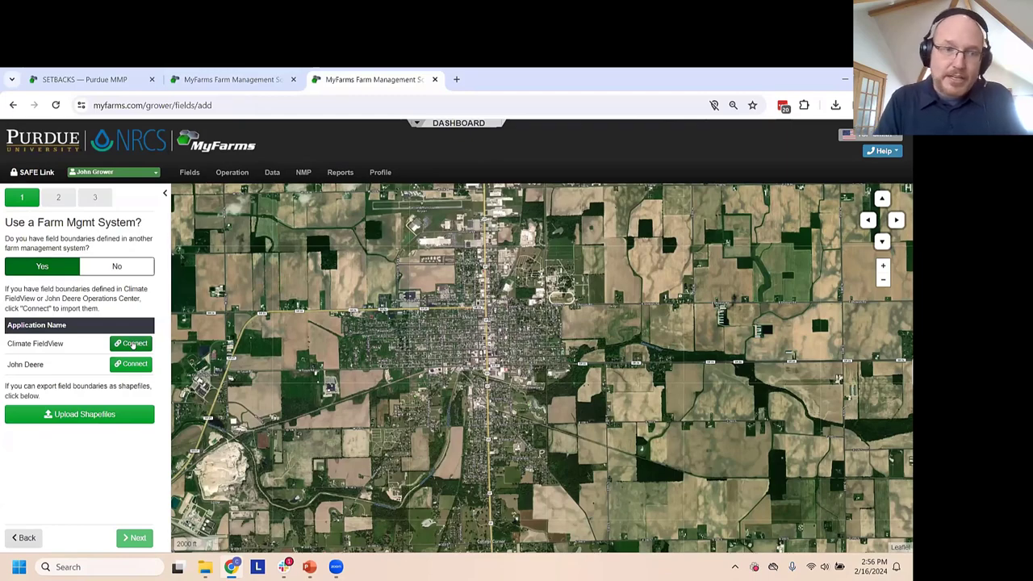
{"action": "left_click", "coordinate": [133, 345]}
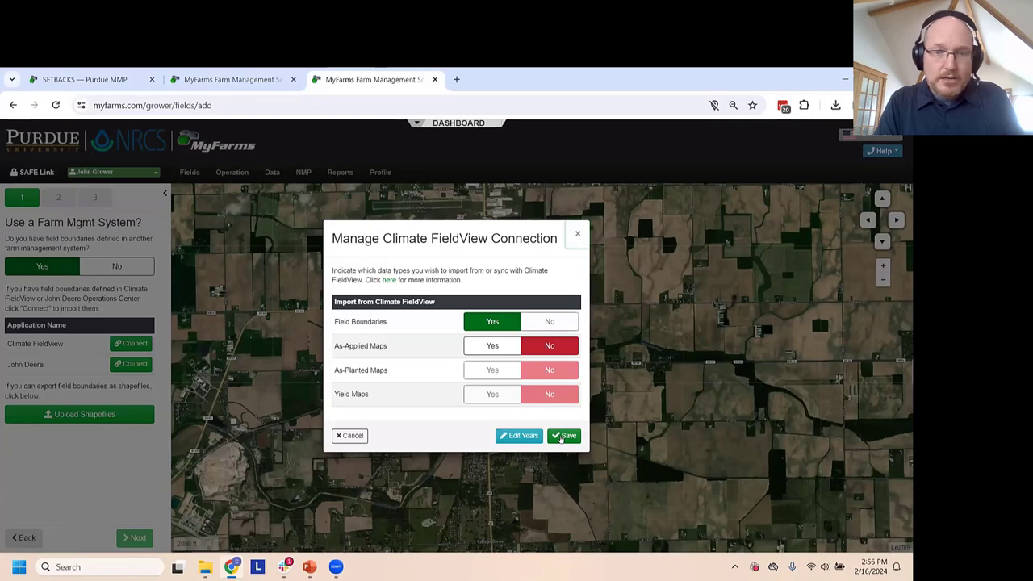
{"action": "left_click", "coordinate": [562, 436]}
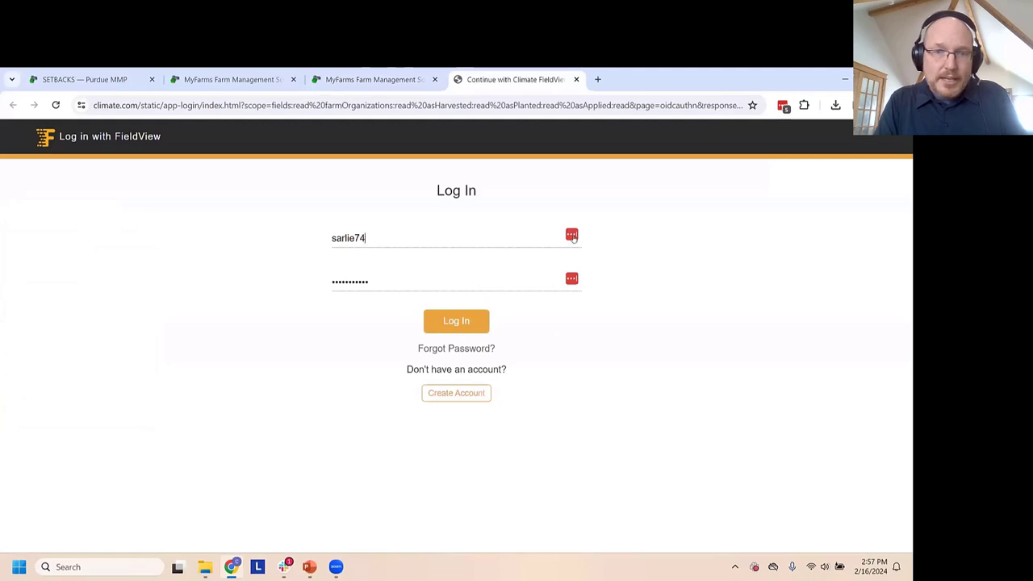
Log in to FieldView with a saved account's username and password, and allow access to its field data
{"action": "left_click", "coordinate": [572, 234]}
{"action": "scroll", "coordinate": [469, 306], "scroll_direction": "down", "scroll_amount": 1}
{"action": "scroll", "coordinate": [469, 306], "scroll_direction": "down", "scroll_amount": 1}
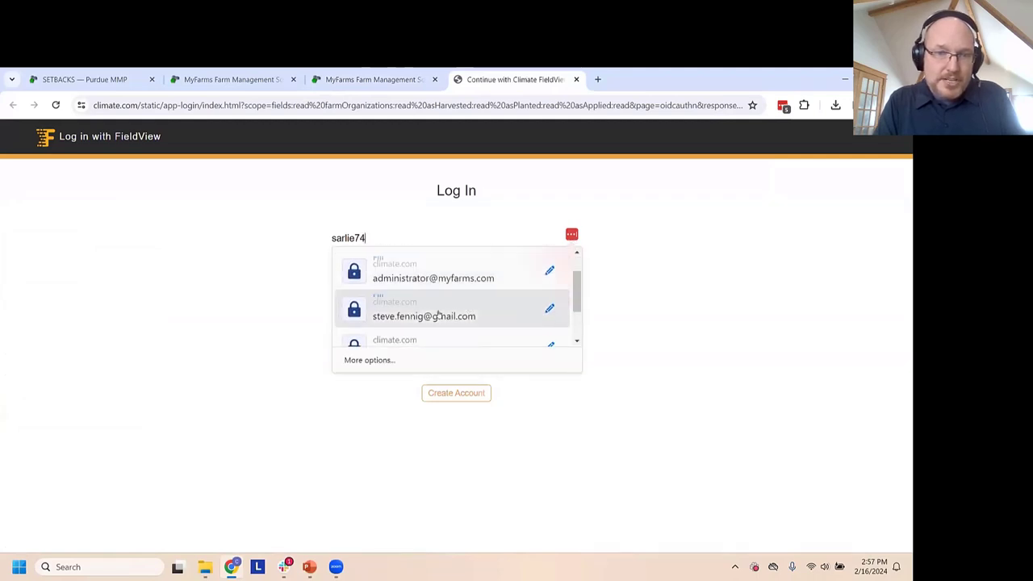
{"action": "left_click", "coordinate": [426, 316]}
{"action": "left_click", "coordinate": [432, 319]}
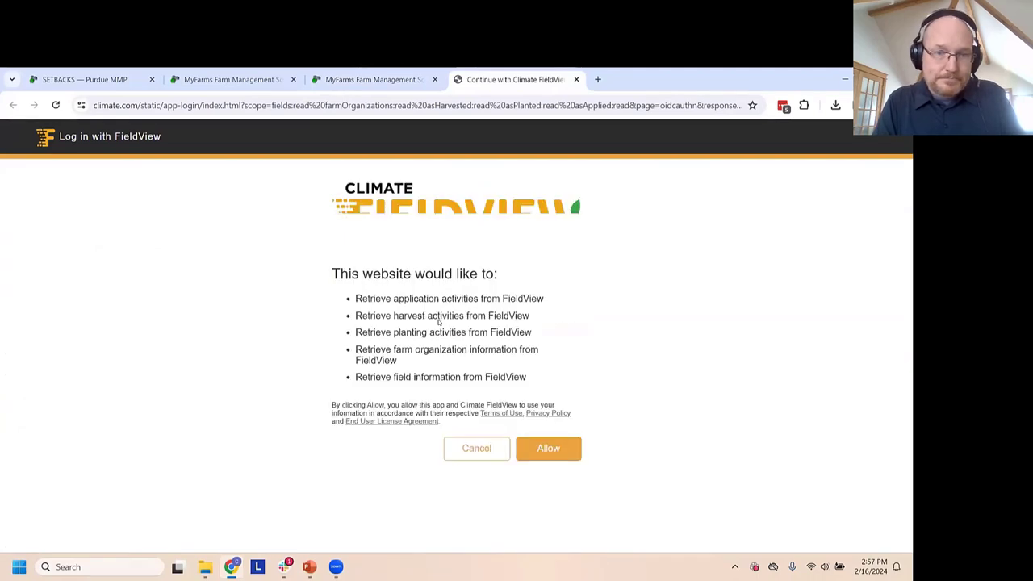
{"action": "left_click", "coordinate": [553, 455]}
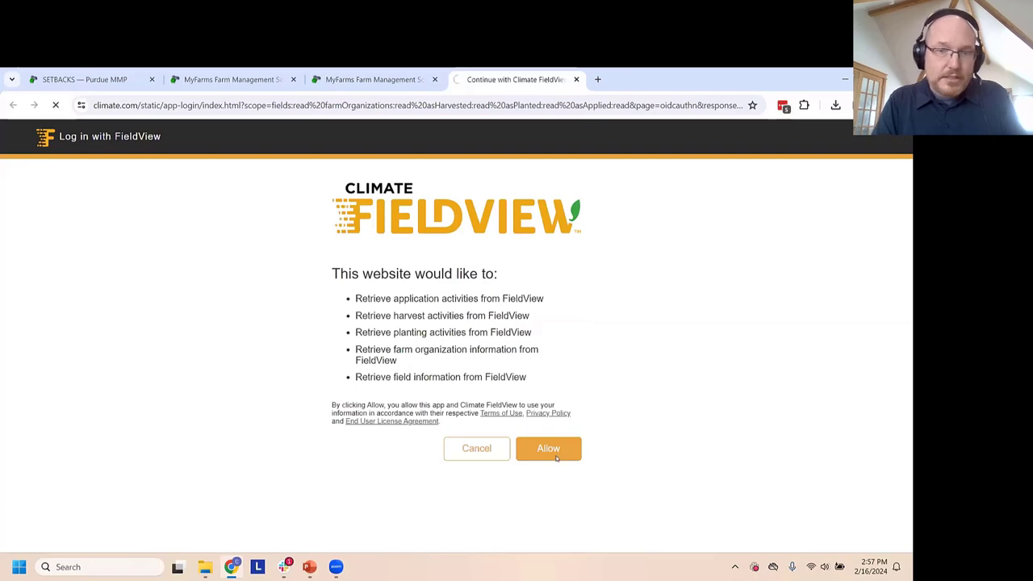
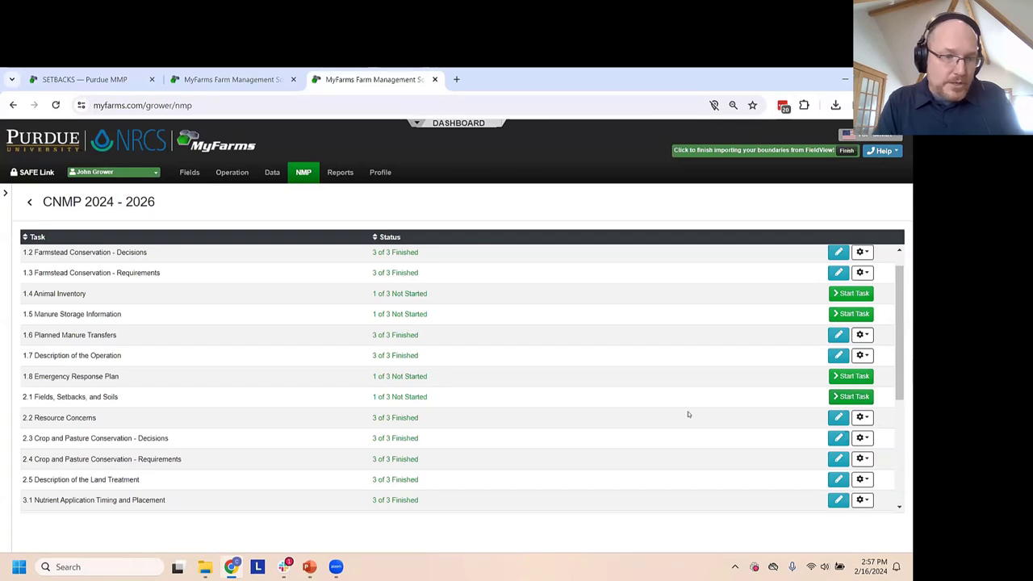
Start task 2.1 Fields, Setbacks, and Soils in the CNMP 2024 - 2026 task list
{"action": "scroll", "coordinate": [687, 415], "scroll_direction": "down", "scroll_amount": 2}
{"action": "left_click_drag", "start_coordinate": [134, 424], "coordinate": [114, 437]}
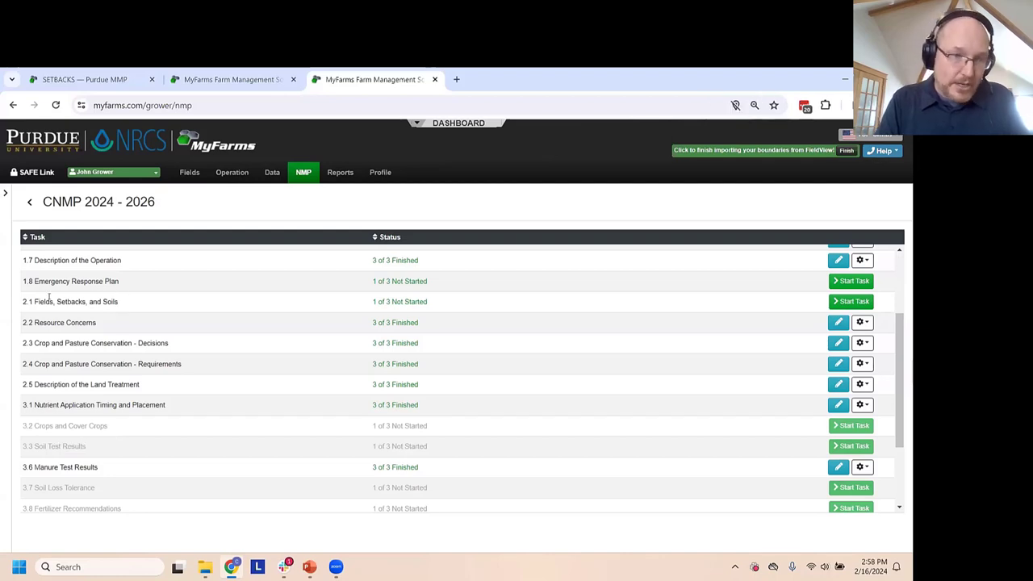
{"action": "triple_click", "coordinate": [111, 299]}
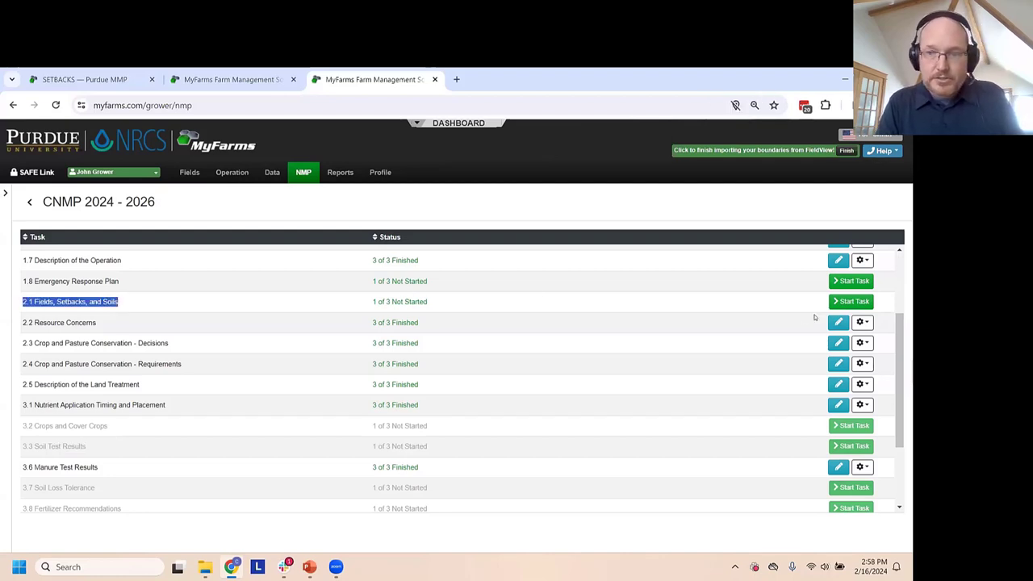
{"action": "left_click", "coordinate": [849, 302]}
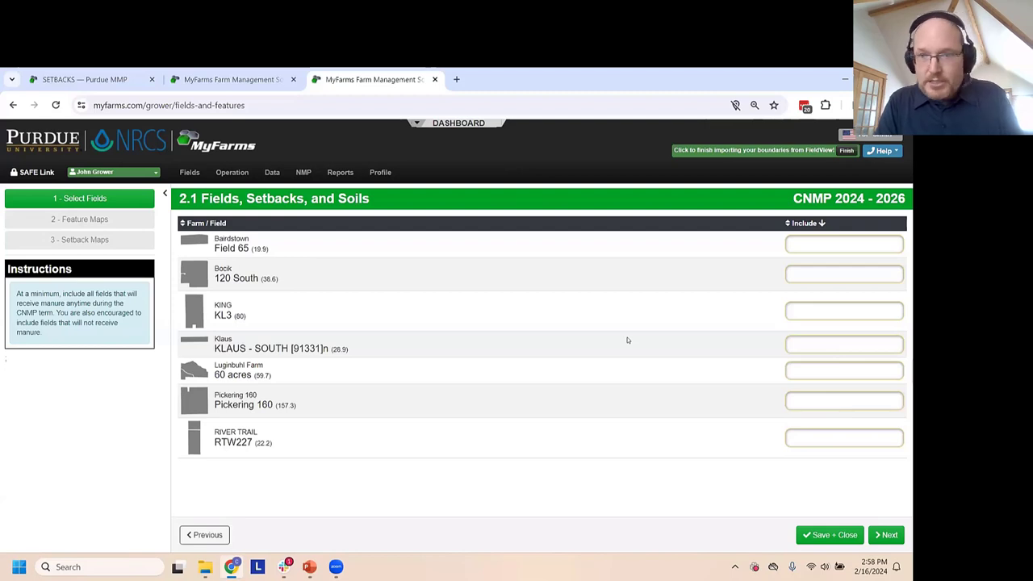
Include all listed fields in the plan and continue to the feature maps
{"action": "left_click", "coordinate": [822, 224]}
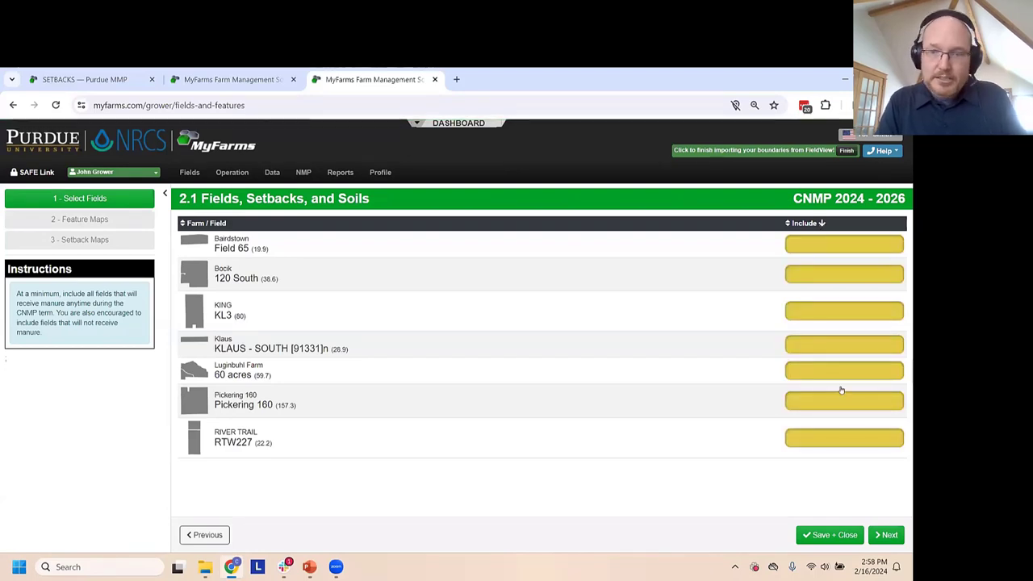
{"action": "left_click", "coordinate": [886, 534]}
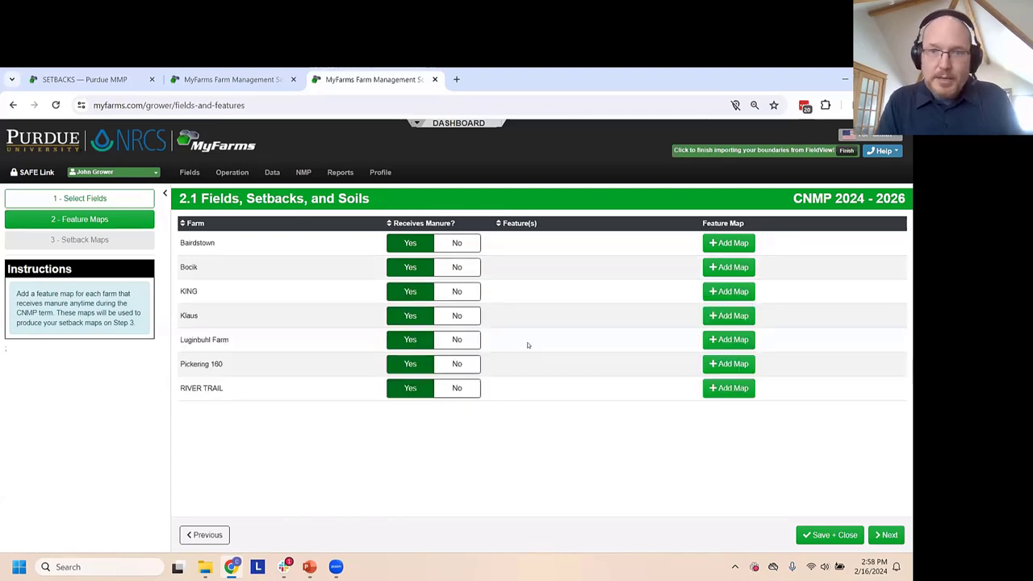
Start Bairdstown's feature map and add a Residence (non-owned) setback feature using NRCS standard, Facilities/roads category, and no vegetative buffer
{"action": "left_click", "coordinate": [718, 245]}
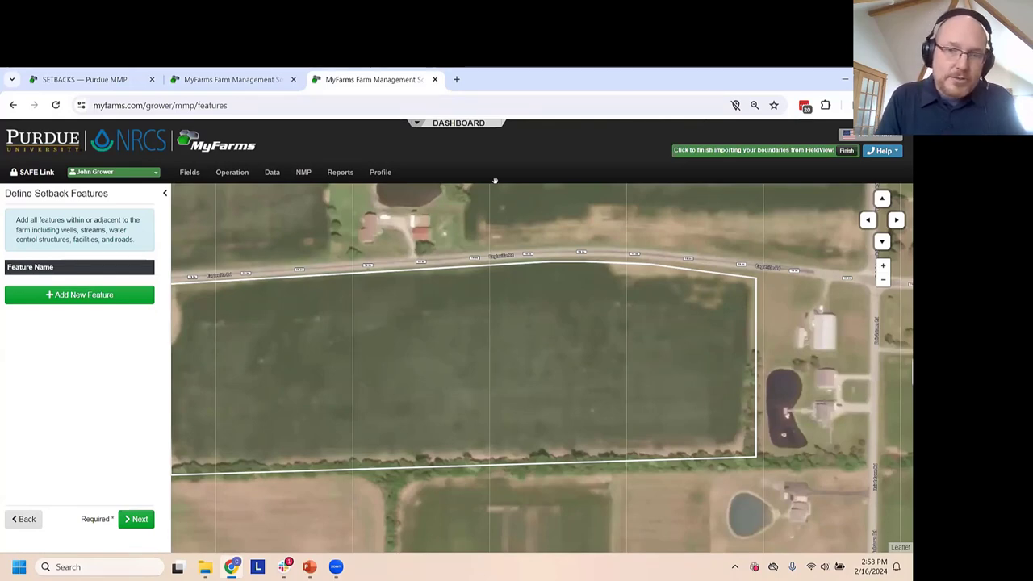
{"action": "left_click", "coordinate": [79, 297]}
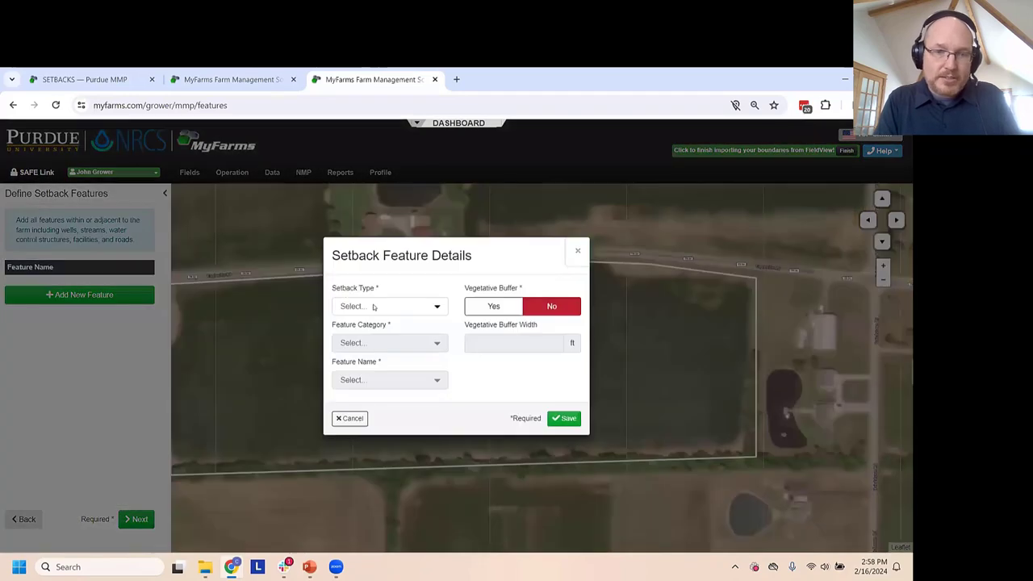
{"action": "left_click", "coordinate": [374, 306]}
{"action": "left_click", "coordinate": [375, 352]}
{"action": "left_click", "coordinate": [375, 343]}
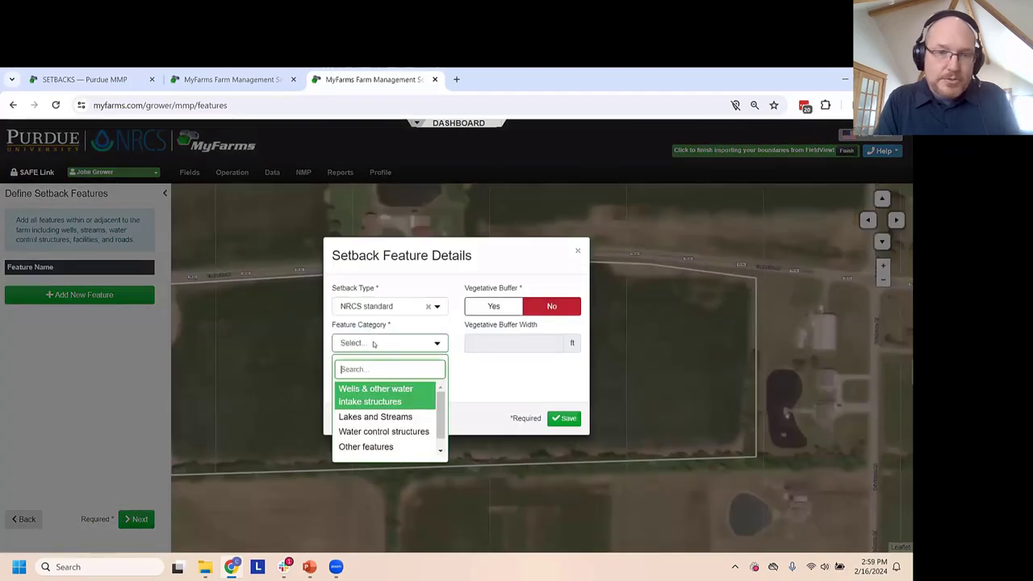
{"action": "scroll", "coordinate": [377, 437], "scroll_direction": "down", "scroll_amount": 1}
{"action": "left_click", "coordinate": [380, 448]}
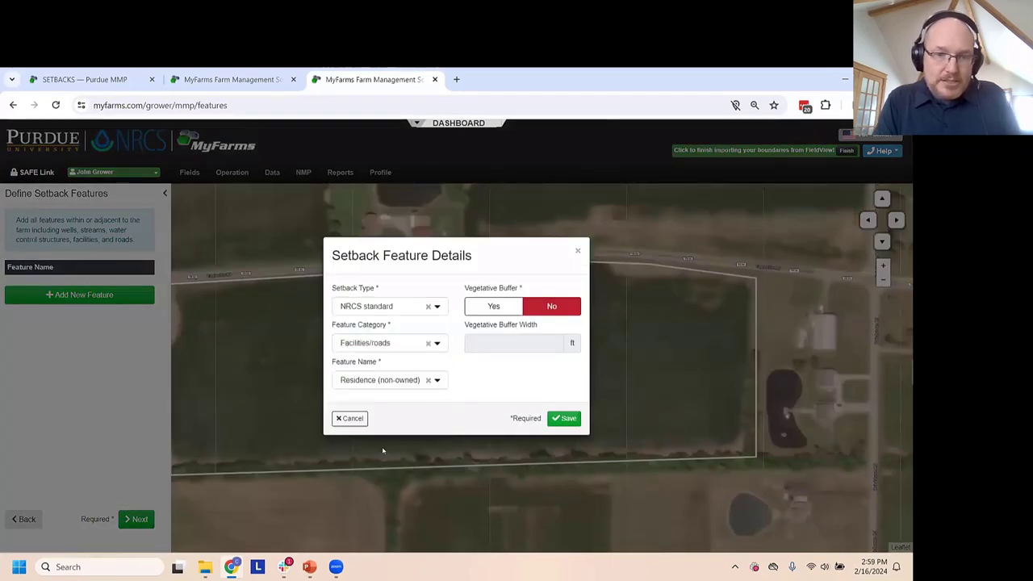
{"action": "left_click", "coordinate": [565, 419]}
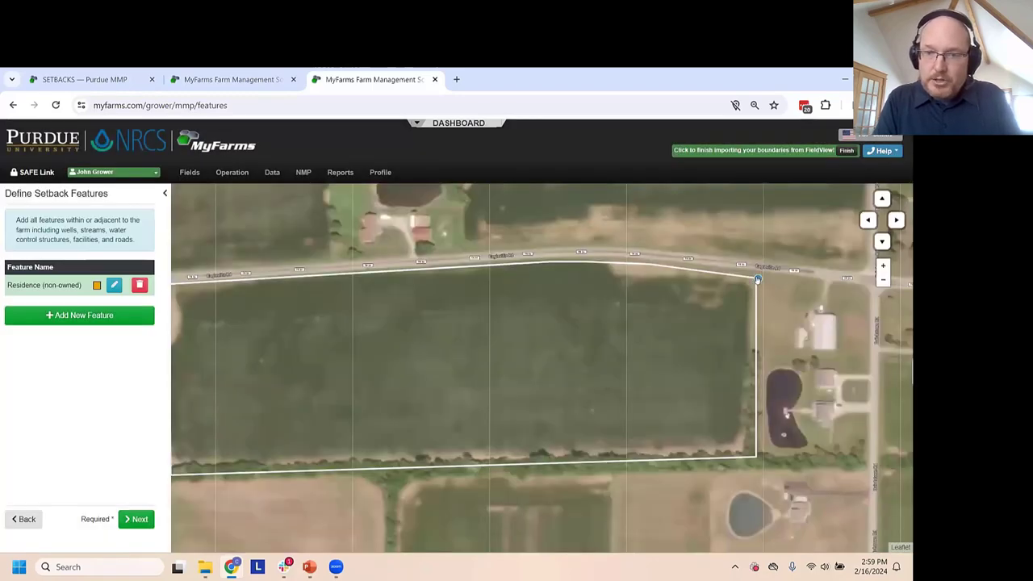
Outline the residential lot between the Bairdstown field's east edge and the side road as a closed four-sided shape
{"action": "left_click", "coordinate": [758, 279]}
{"action": "left_click", "coordinate": [758, 457]}
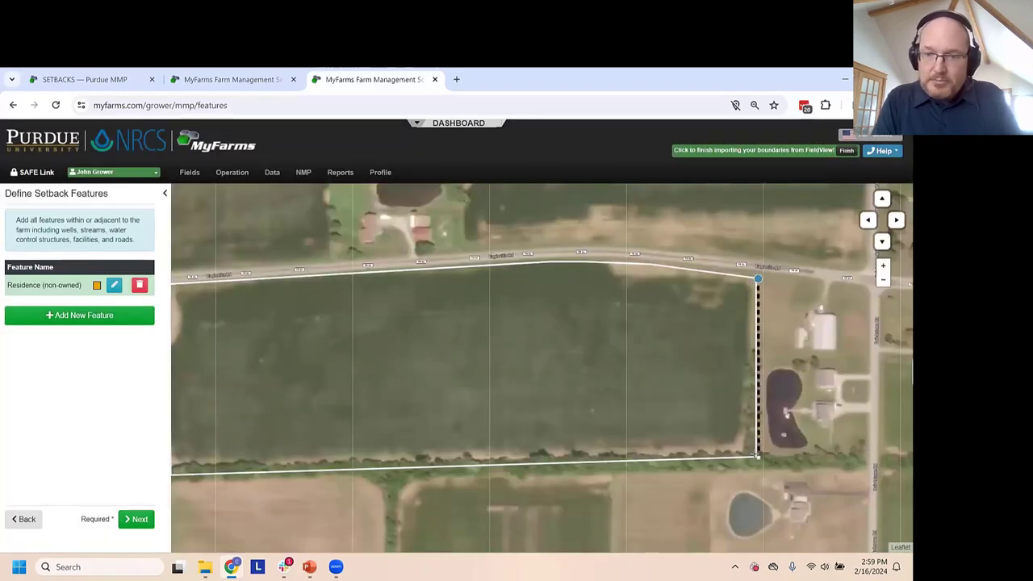
{"action": "left_click", "coordinate": [868, 461]}
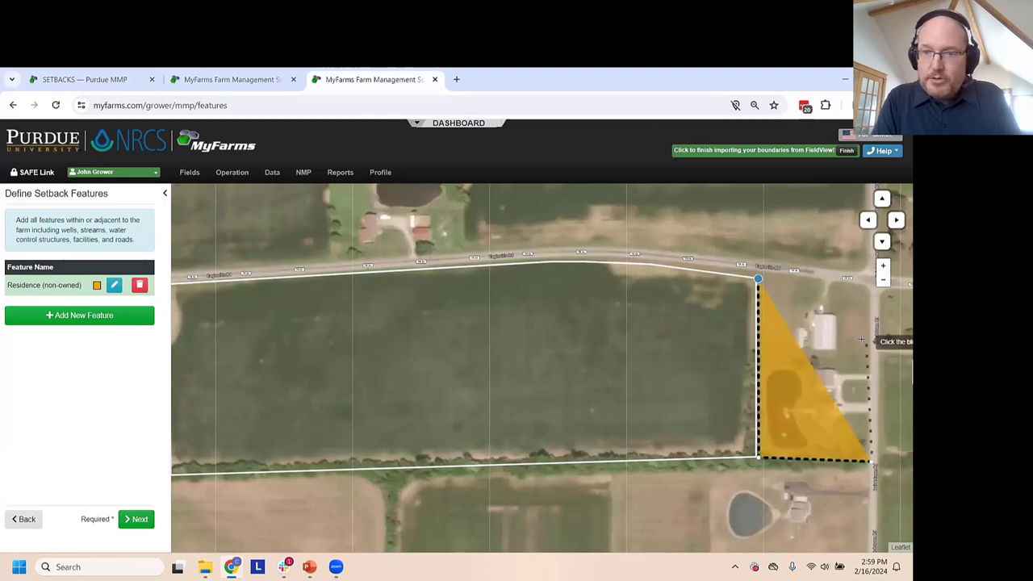
{"action": "left_click", "coordinate": [868, 283]}
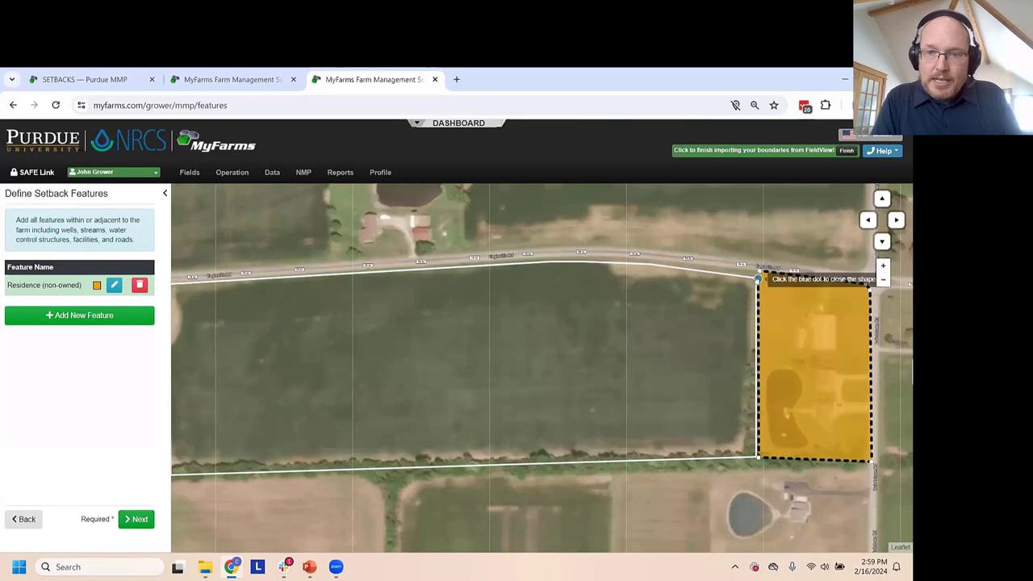
{"action": "left_click", "coordinate": [759, 278]}
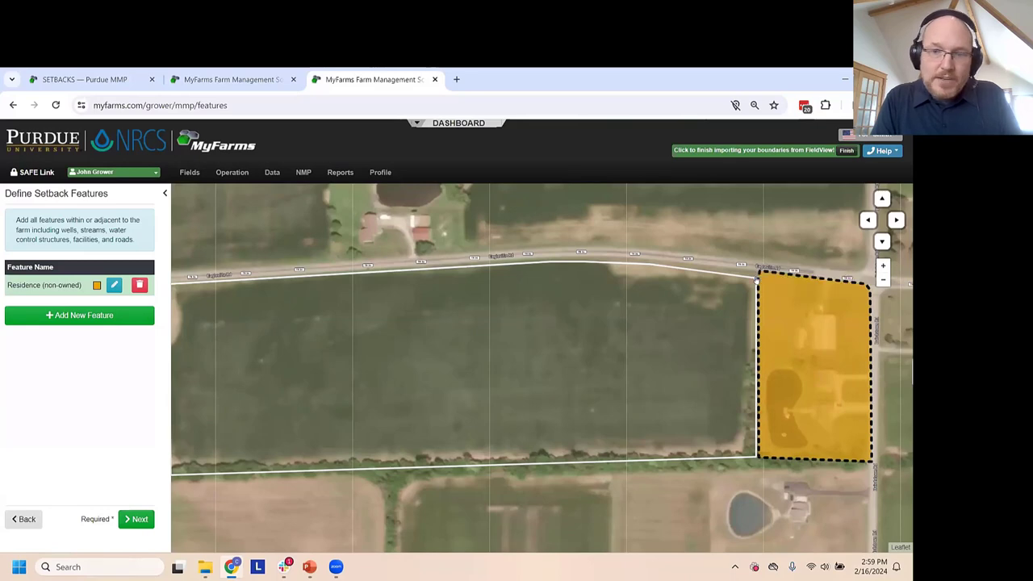
Add a second Residence (non-owned) feature to the Bairdstown map with NRCS standard, Facilities/roads category, and no vegetative buffer
{"action": "left_click", "coordinate": [77, 316]}
{"action": "left_click", "coordinate": [377, 311]}
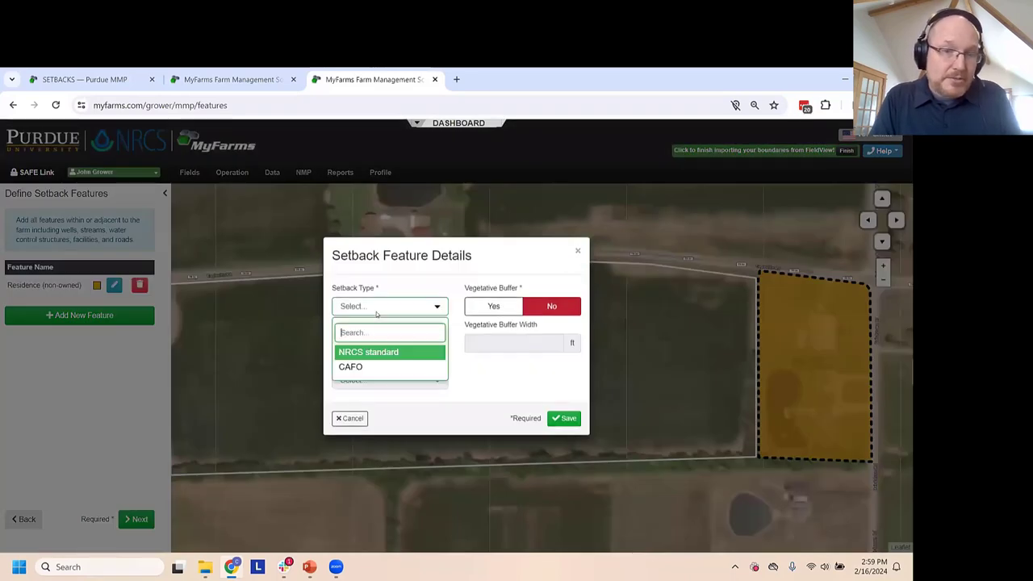
{"action": "left_click", "coordinate": [385, 353]}
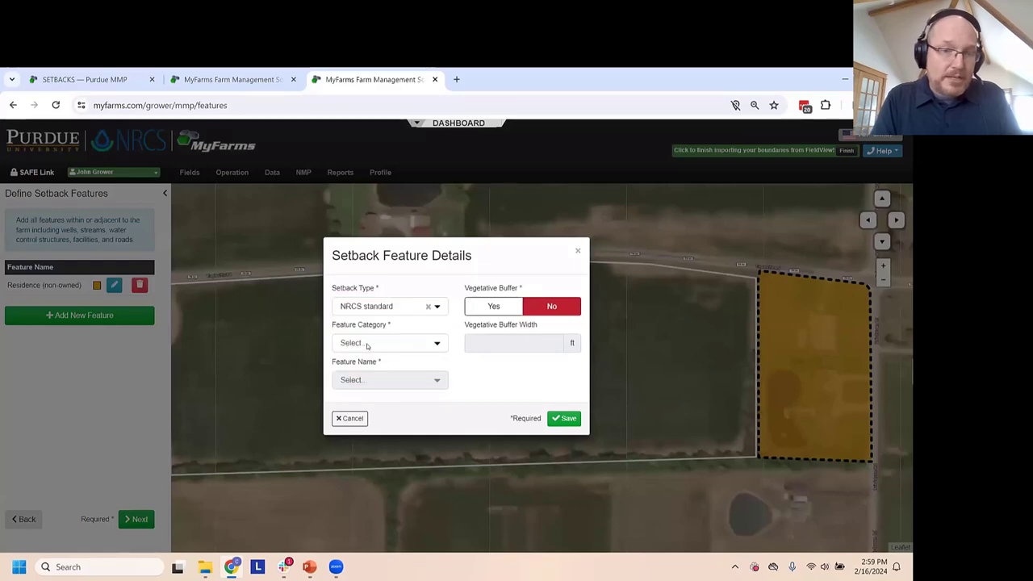
{"action": "left_click", "coordinate": [368, 345]}
{"action": "scroll", "coordinate": [376, 436], "scroll_direction": "down", "scroll_amount": 1}
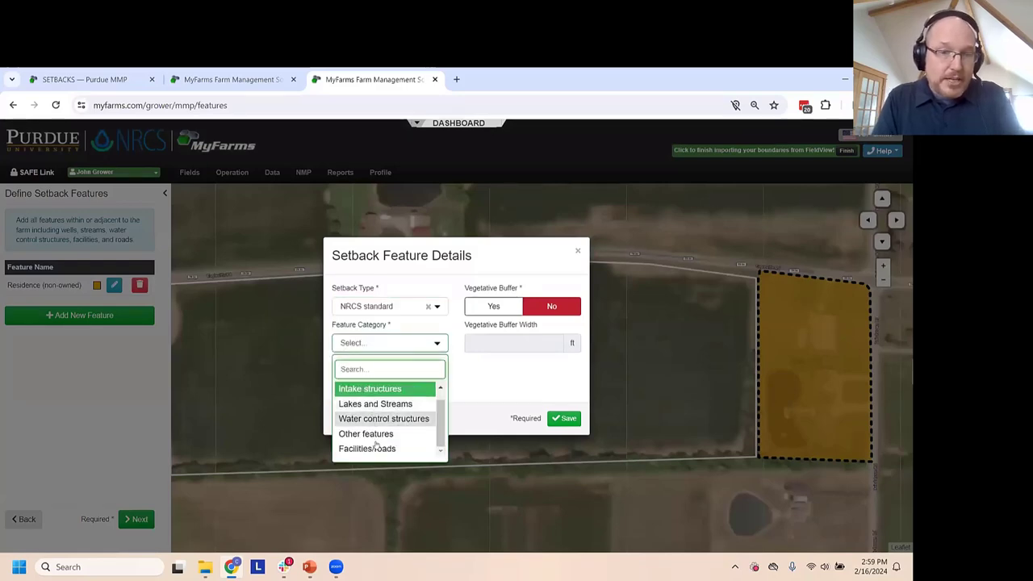
{"action": "left_click", "coordinate": [377, 447]}
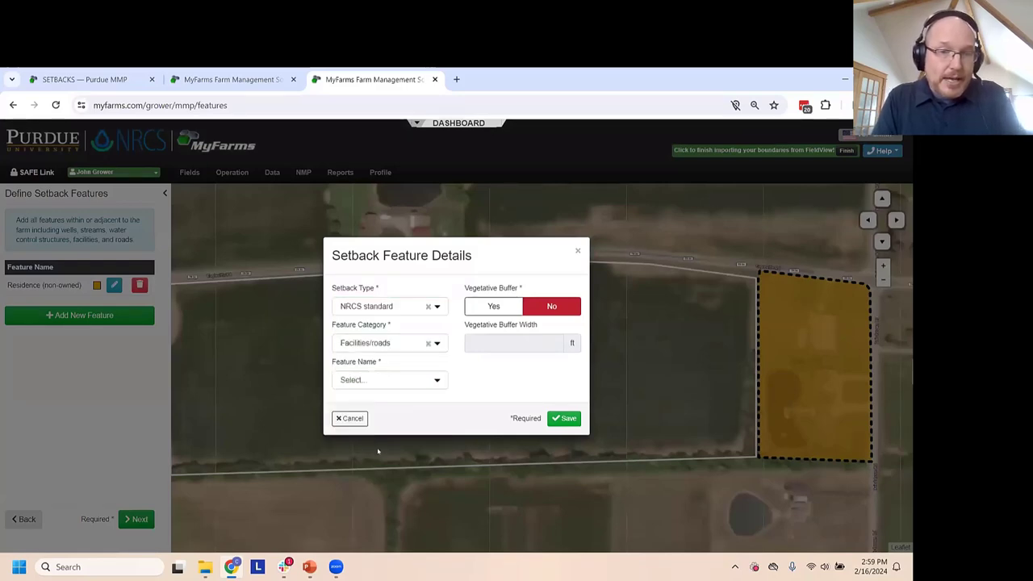
{"action": "left_click", "coordinate": [566, 419]}
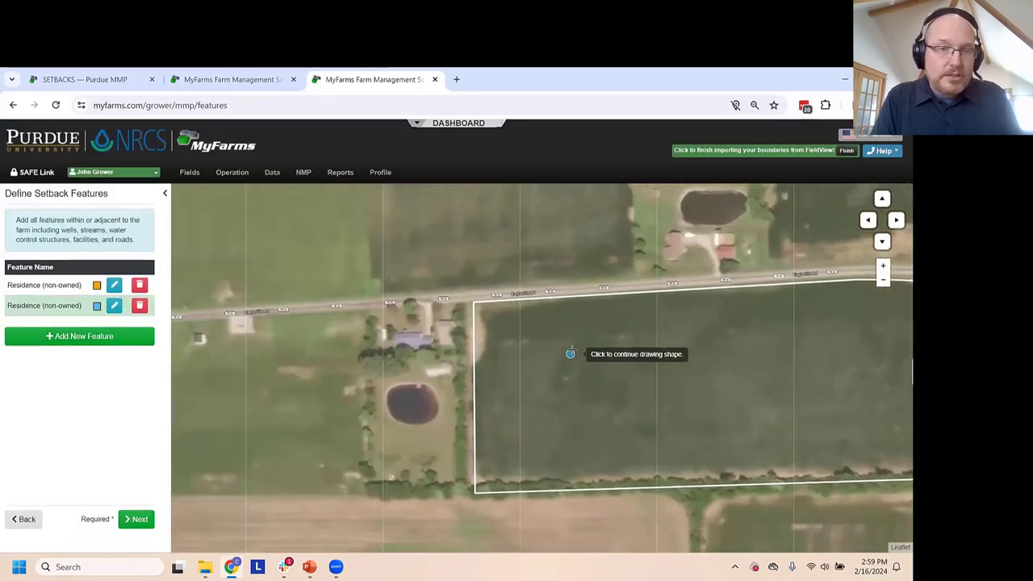
Restart the second residence's shape, outline the lot with the pond along the field's west edge, and finish the Bairdstown map
{"action": "key", "text": "Escape"}
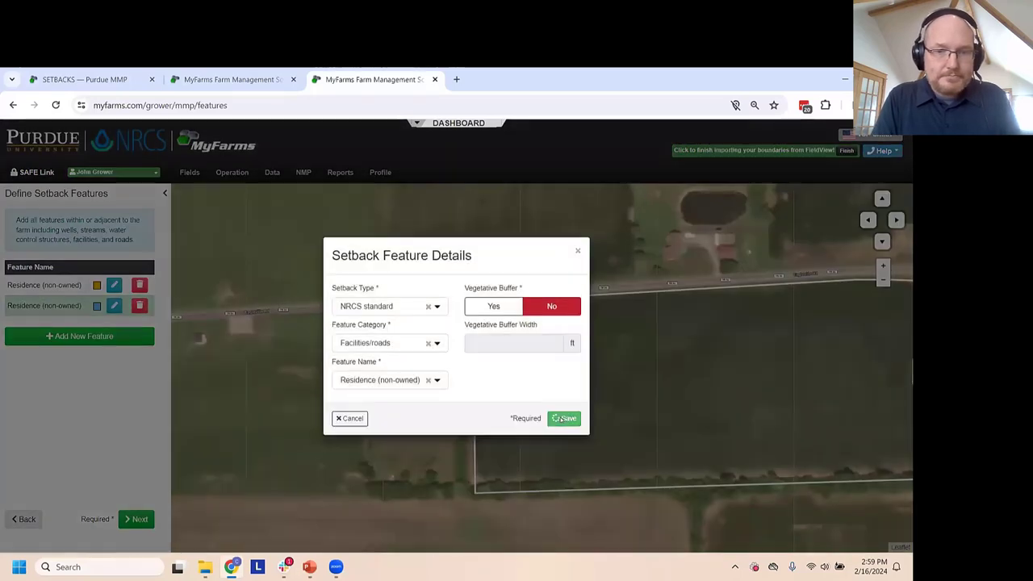
{"action": "left_click", "coordinate": [564, 430]}
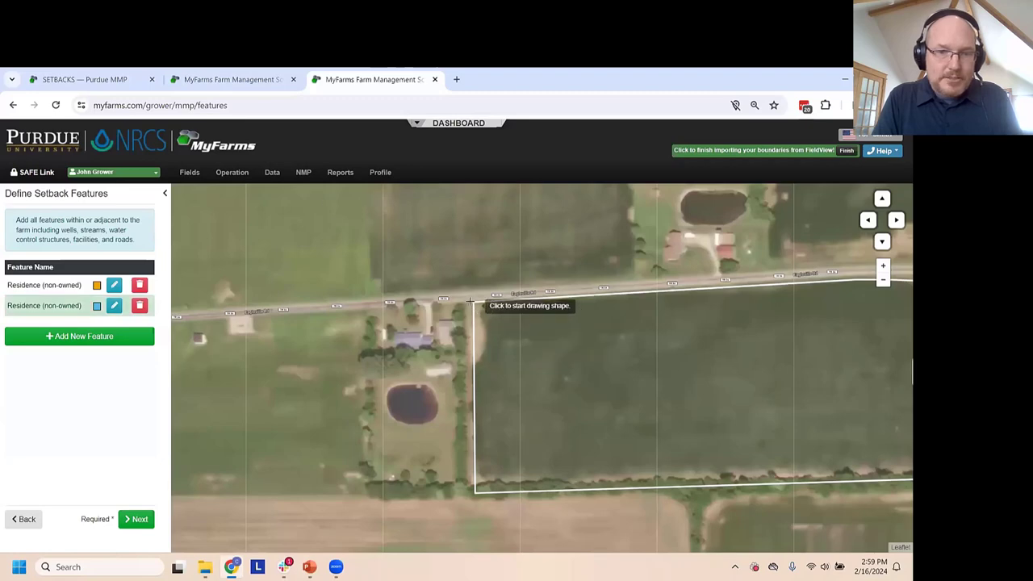
{"action": "left_click", "coordinate": [473, 304]}
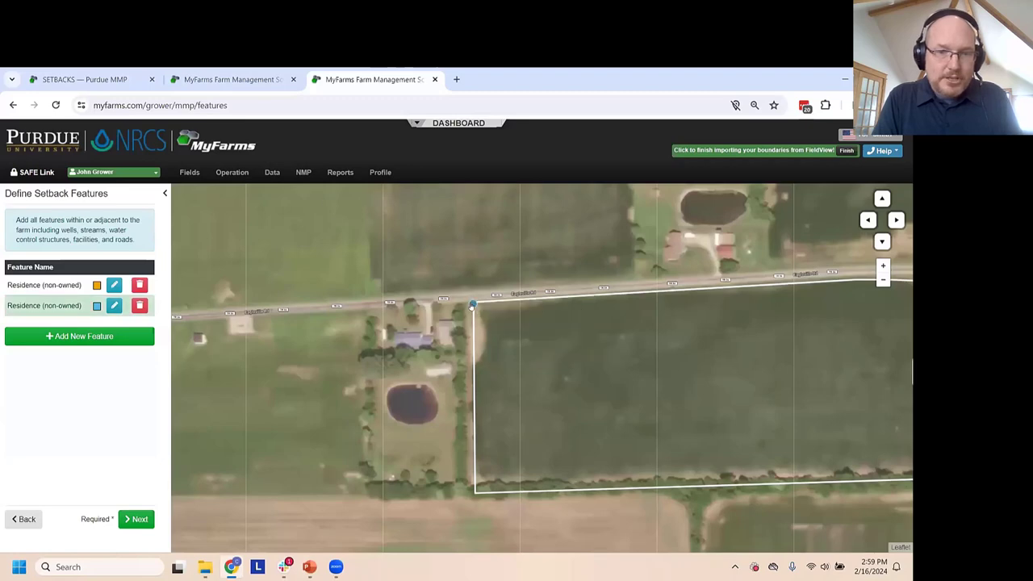
{"action": "left_click", "coordinate": [475, 486]}
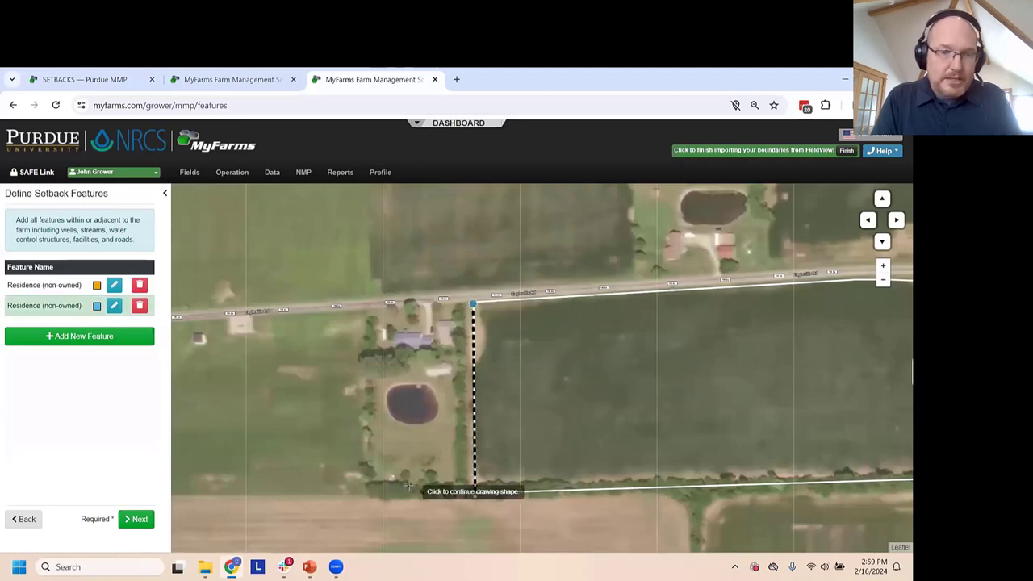
{"action": "left_click", "coordinate": [364, 491]}
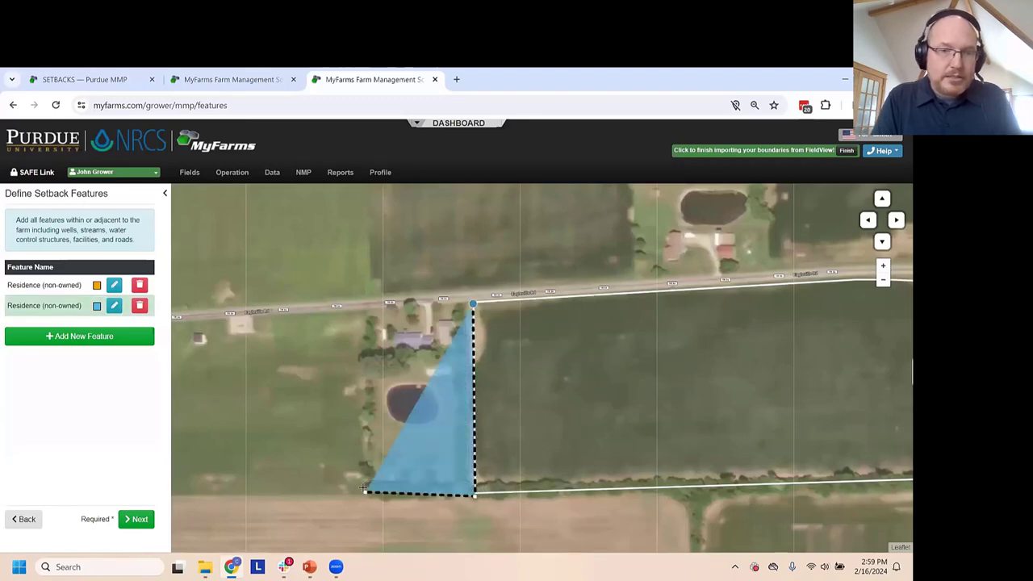
{"action": "left_click", "coordinate": [363, 309]}
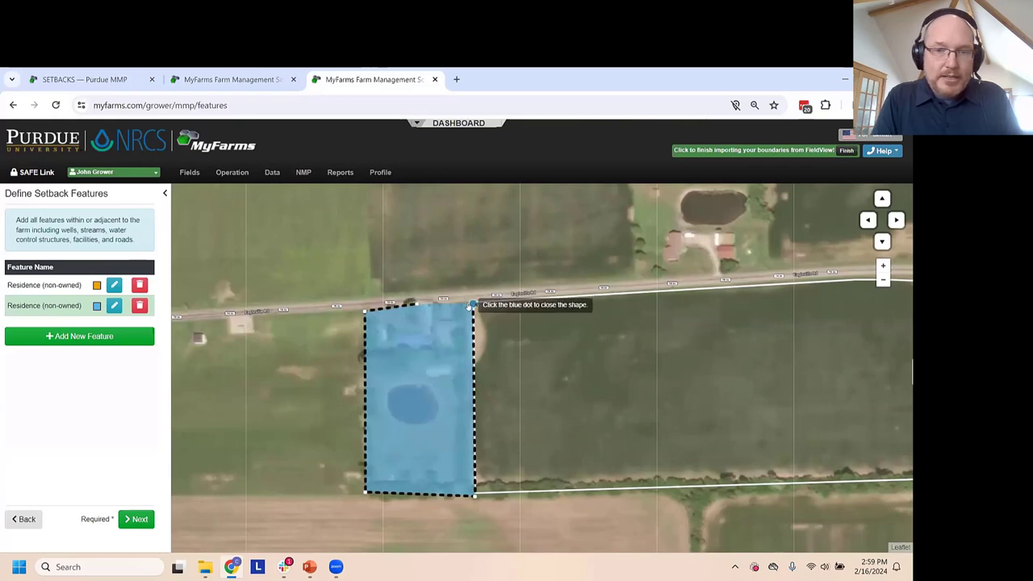
{"action": "left_click", "coordinate": [472, 304]}
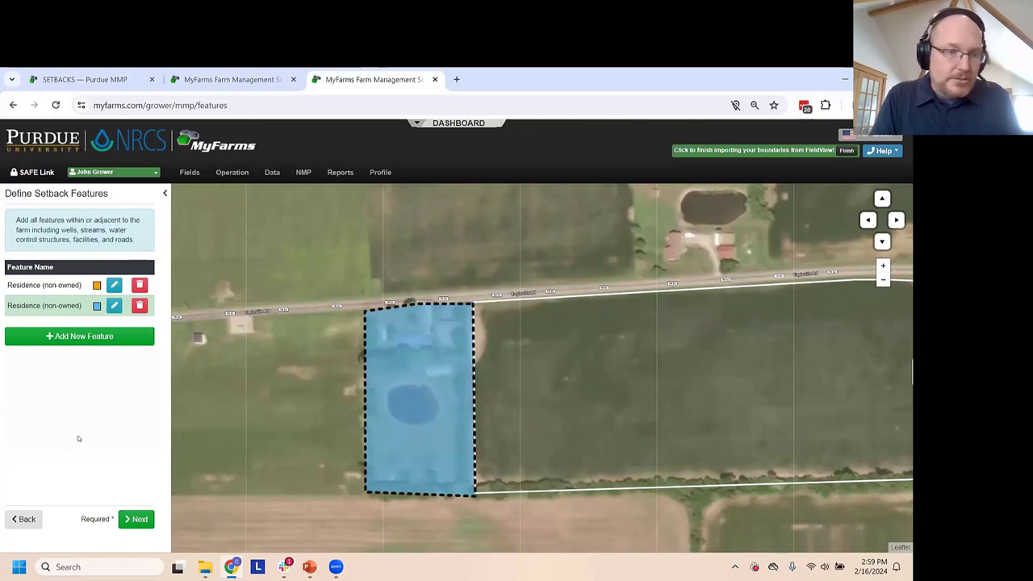
{"action": "left_click", "coordinate": [137, 520]}
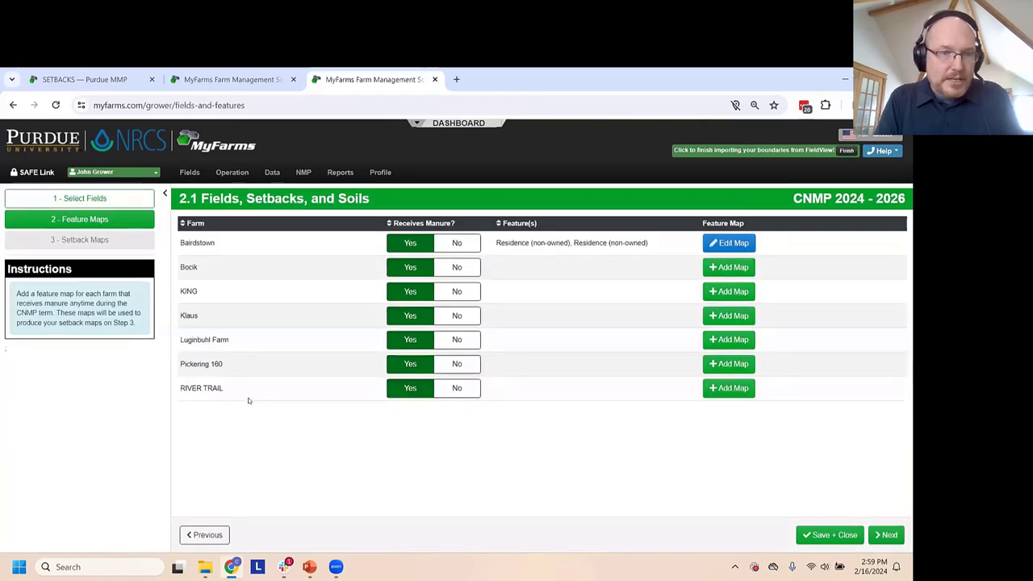
Start Luginbuhl Farm's feature map and add a Grassed waterway centerline feature using NRCS standard, Water control structures category, and no vegetative buffer
{"action": "left_click", "coordinate": [731, 340]}
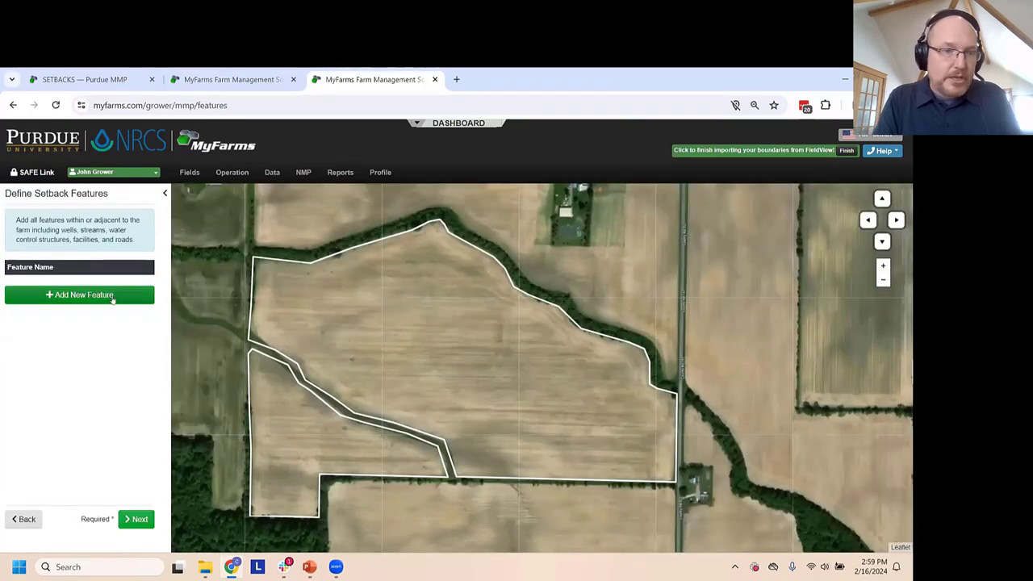
{"action": "left_click", "coordinate": [112, 295]}
{"action": "left_click", "coordinate": [374, 307]}
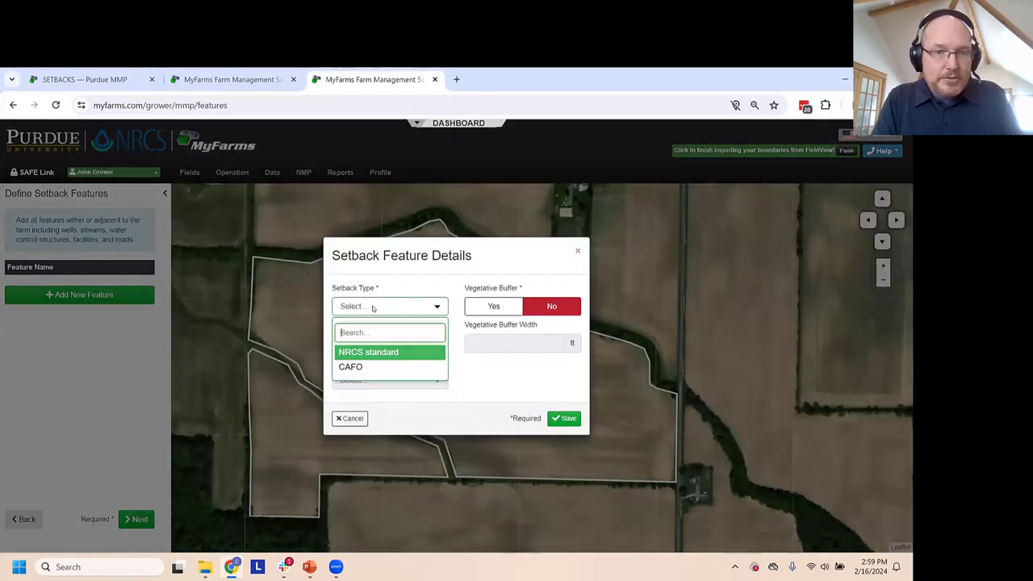
{"action": "left_click", "coordinate": [387, 353]}
{"action": "left_click", "coordinate": [383, 344]}
{"action": "scroll", "coordinate": [384, 412], "scroll_direction": "down", "scroll_amount": 1}
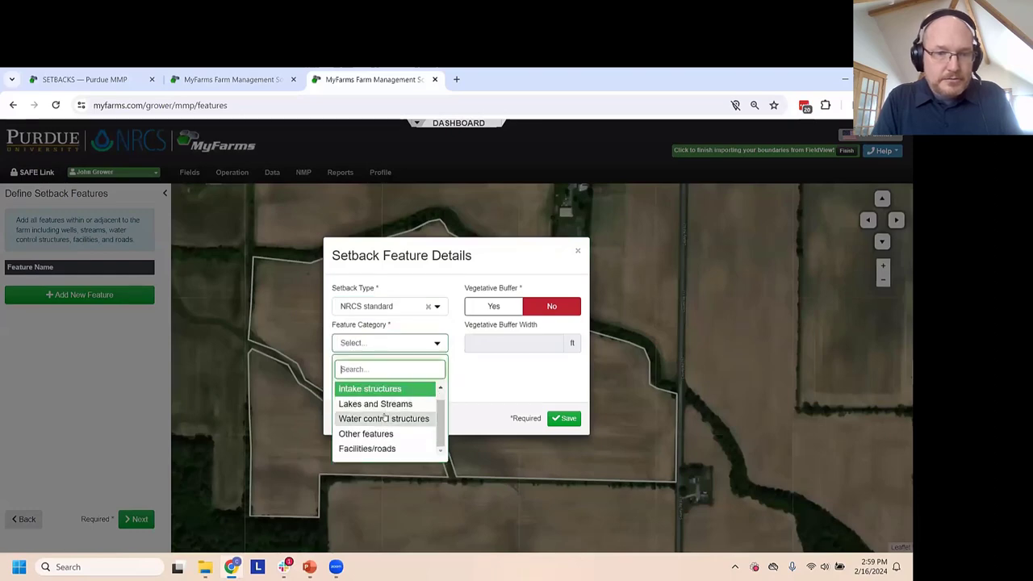
{"action": "left_click", "coordinate": [384, 418]}
{"action": "left_click", "coordinate": [376, 379]}
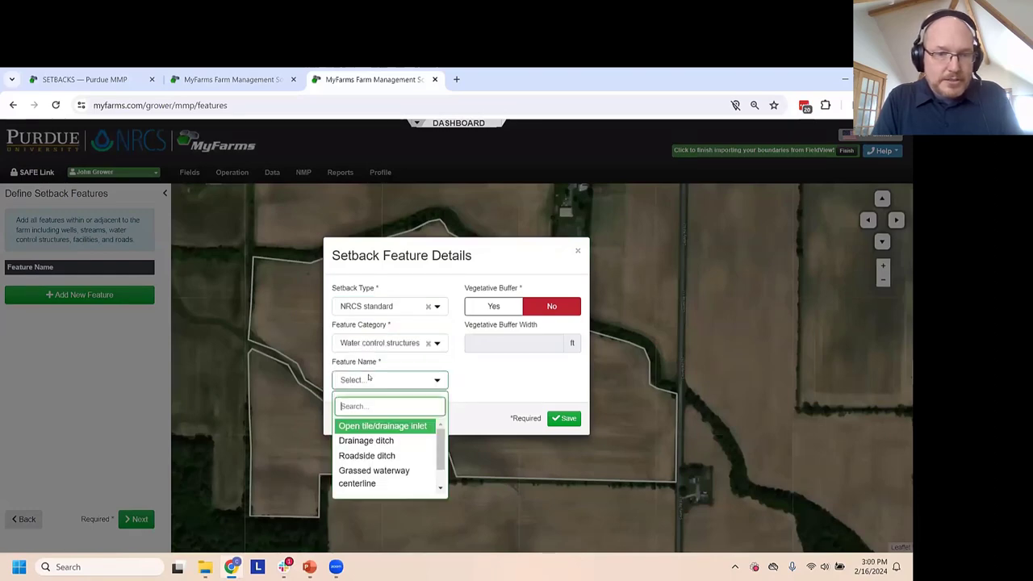
{"action": "left_click", "coordinate": [376, 472]}
{"action": "left_click", "coordinate": [566, 419]}
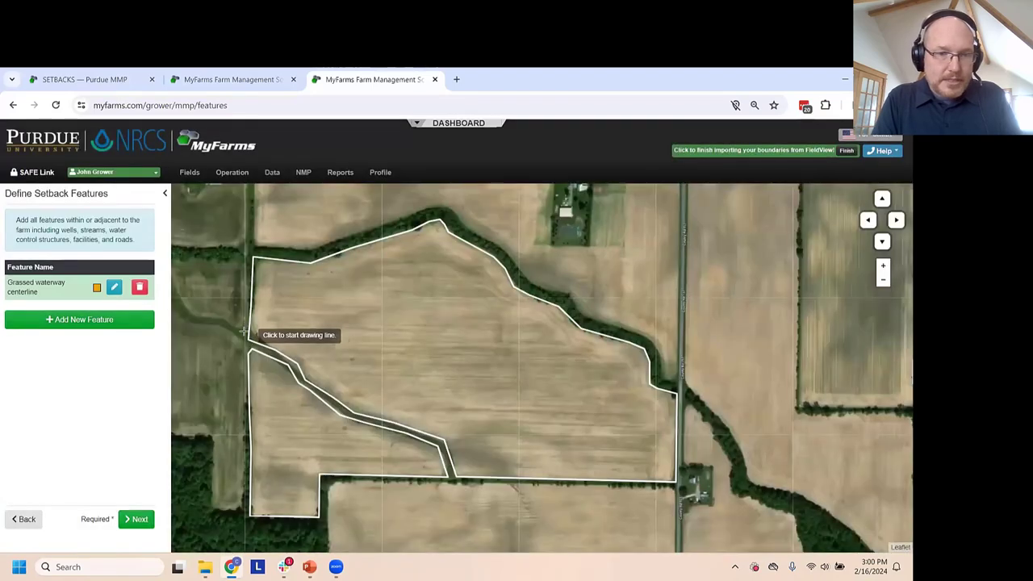
Trace the waterway centerline between the two Luginbuhl Farm field parts from the west edge to the south boundary, and finish the map
{"action": "left_click", "coordinate": [288, 369]}
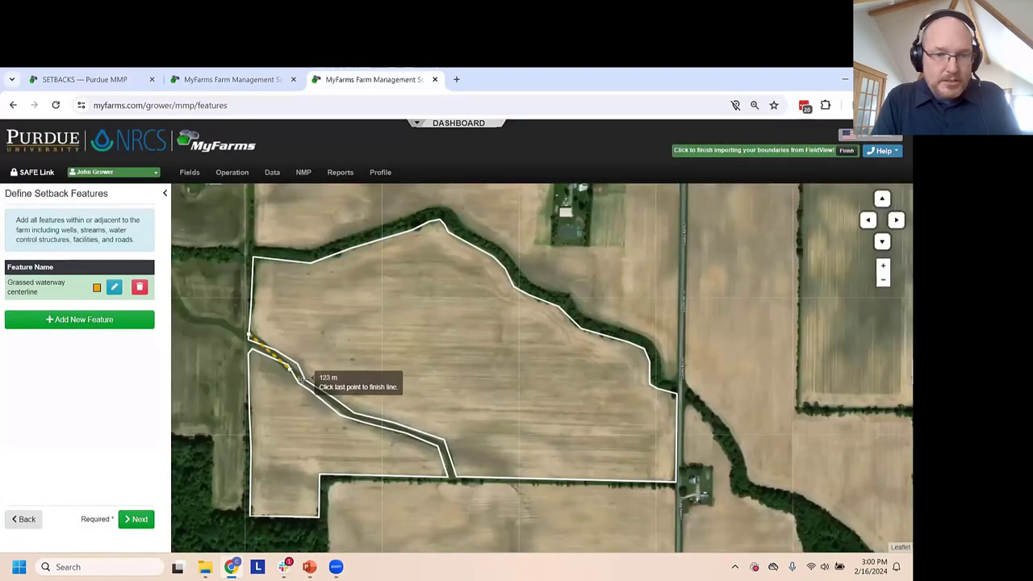
{"action": "left_click", "coordinate": [305, 382]}
{"action": "left_click", "coordinate": [347, 411]}
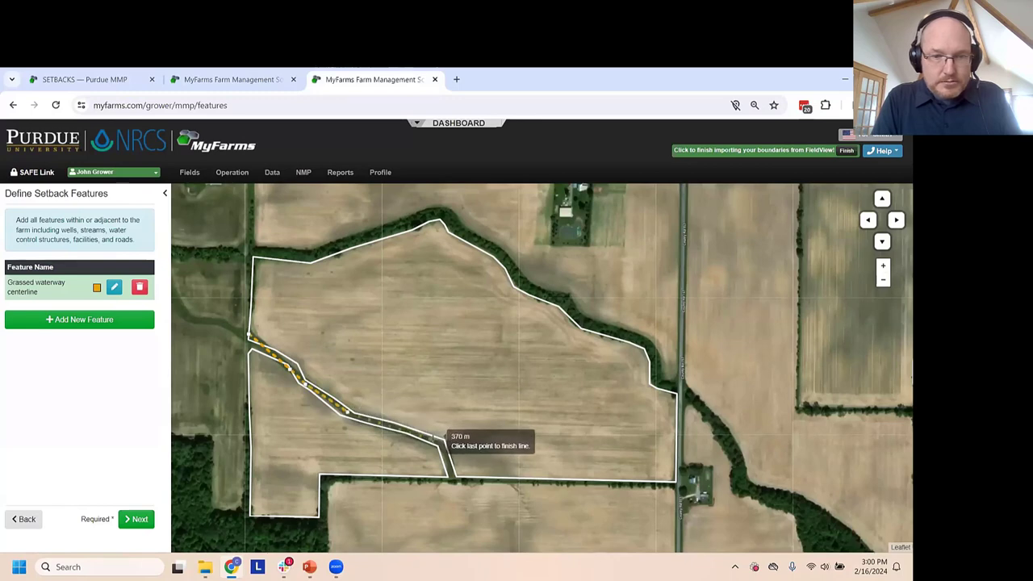
{"action": "left_click", "coordinate": [436, 441]}
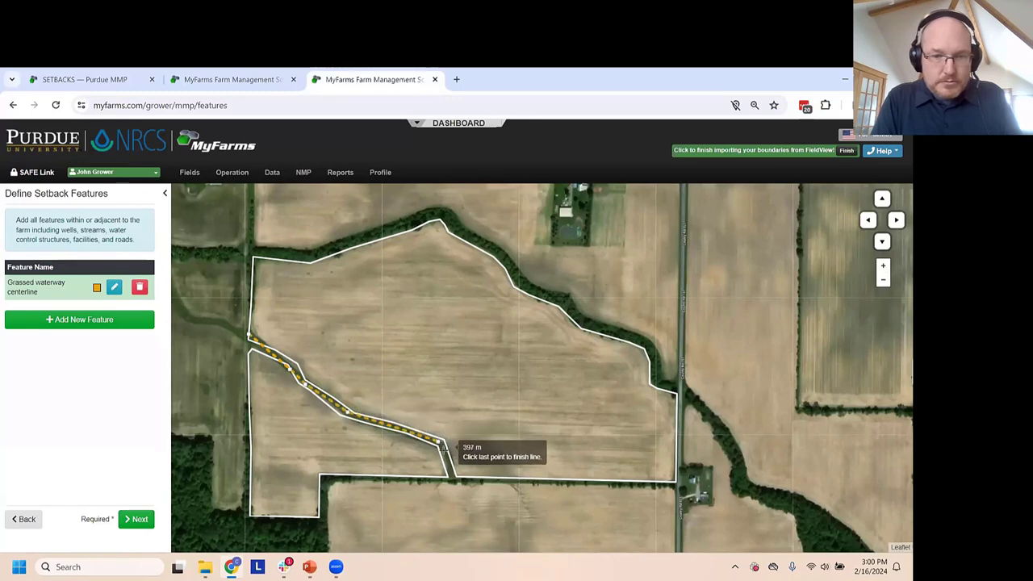
{"action": "double_click", "coordinate": [452, 480]}
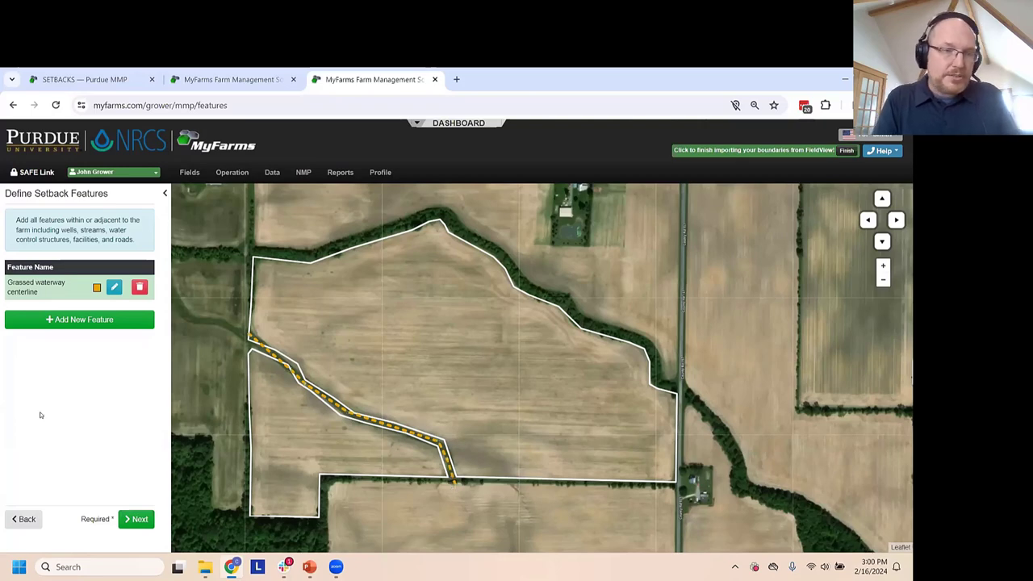
{"action": "left_click", "coordinate": [134, 519]}
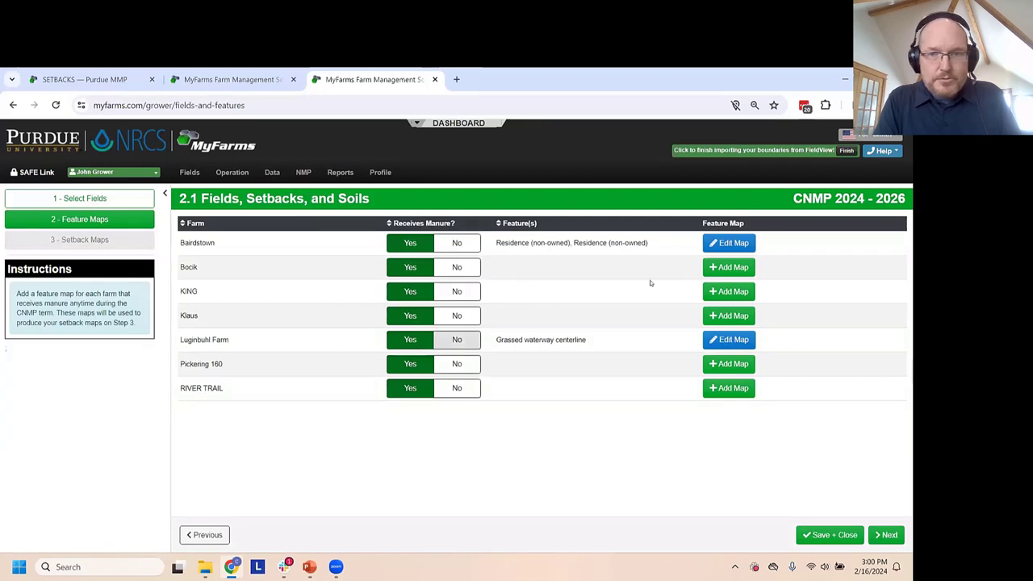
Map a Private drinking water well at Bocik's west-side farmstead with NRCS standard, Wells & other water intake structures category, and no vegetative buffer
{"action": "left_click", "coordinate": [713, 273]}
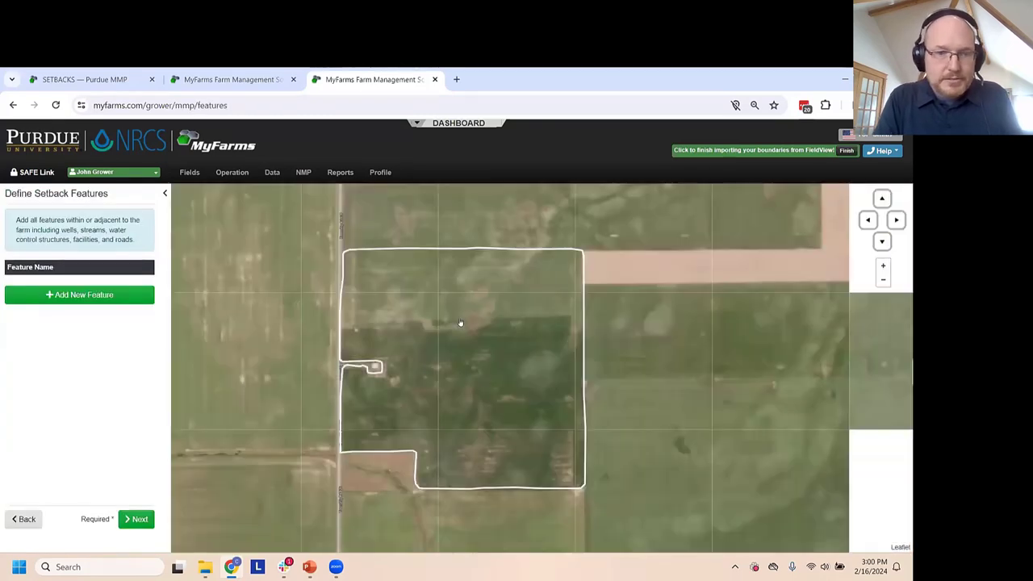
{"action": "left_click", "coordinate": [102, 295]}
{"action": "left_click", "coordinate": [365, 306]}
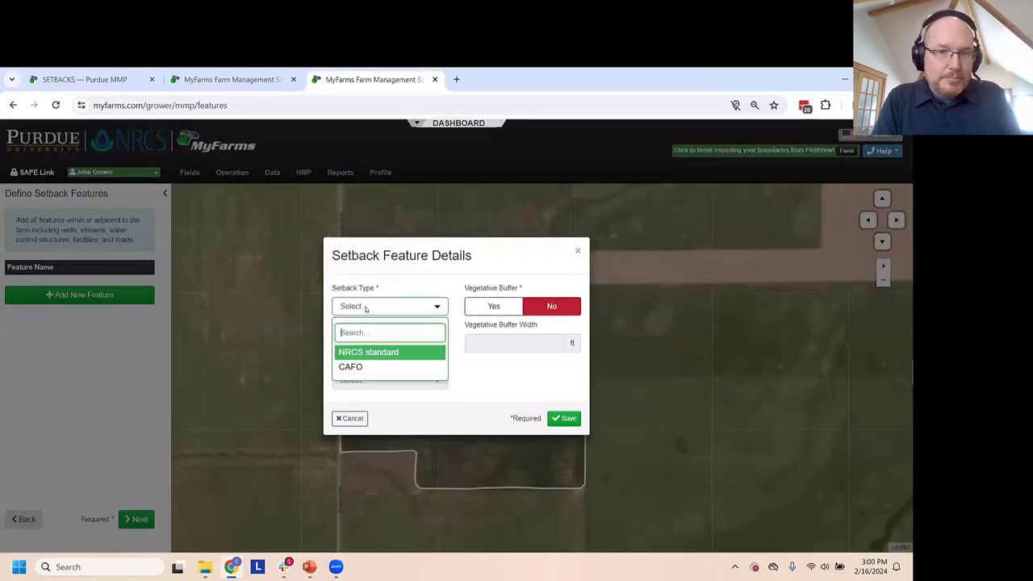
{"action": "left_click", "coordinate": [385, 354]}
{"action": "left_click", "coordinate": [376, 344]}
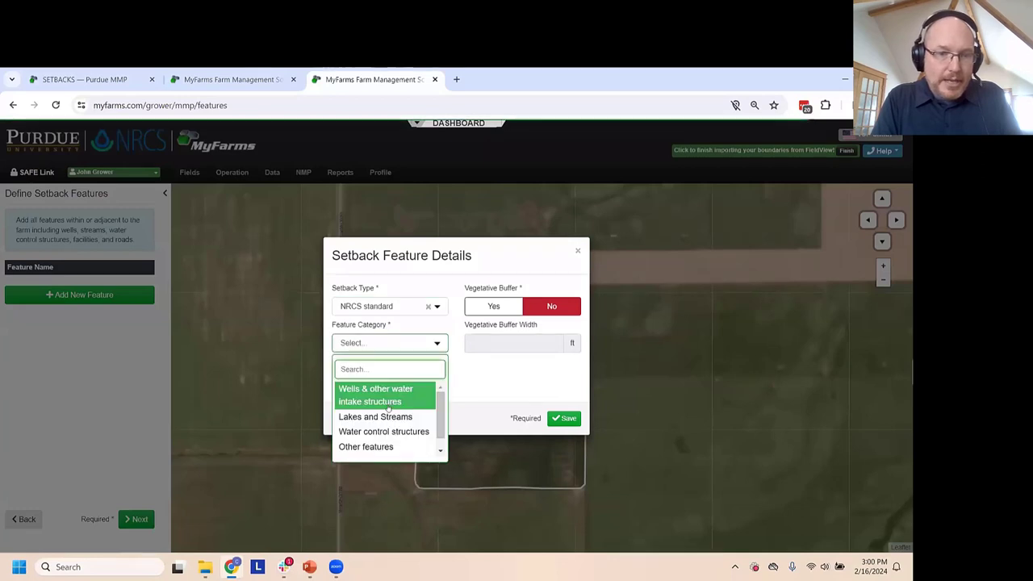
{"action": "left_click", "coordinate": [377, 396]}
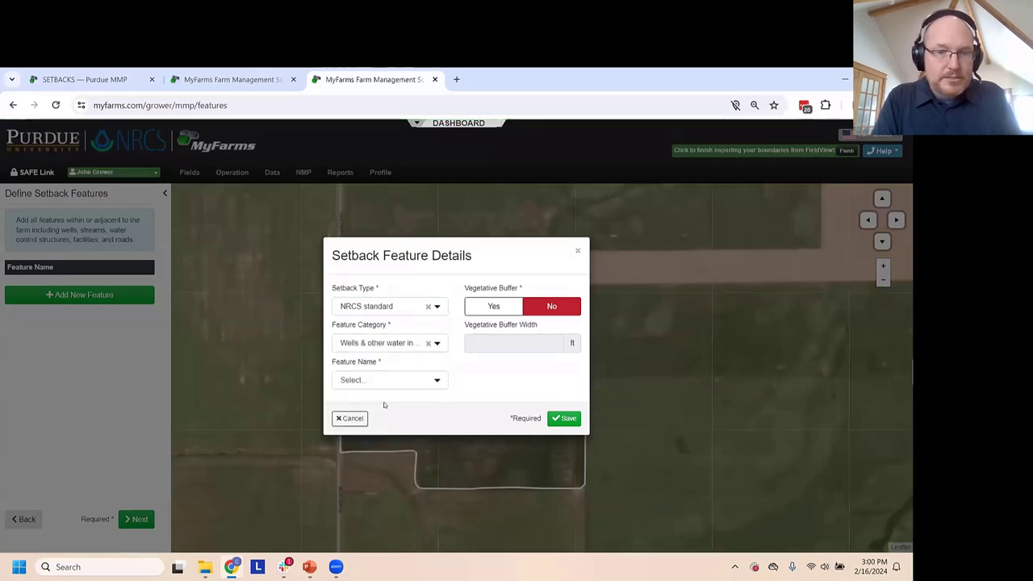
{"action": "left_click", "coordinate": [374, 383]}
{"action": "left_click", "coordinate": [380, 425]}
{"action": "left_click", "coordinate": [567, 419]}
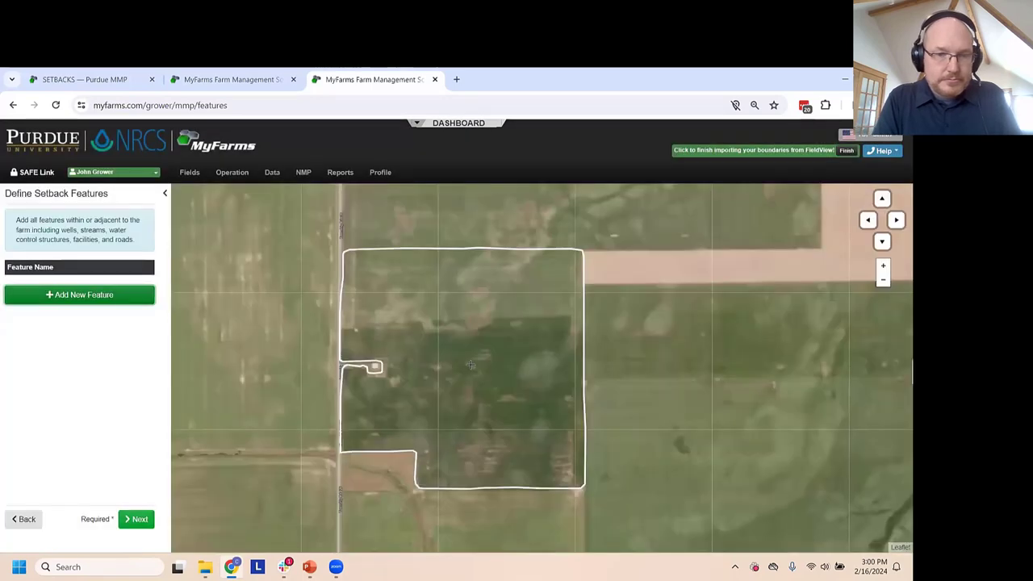
{"action": "left_click", "coordinate": [376, 360]}
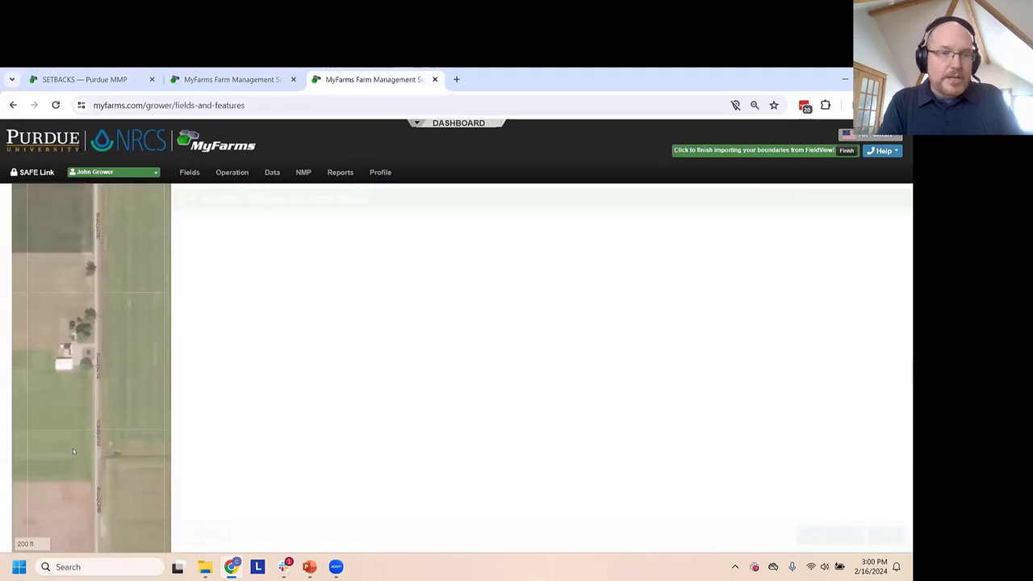
Mark KING, Klaus, Pickering 160 and RIVER TRAIL as not receiving manure, and continue to the setback maps step
{"action": "left_click", "coordinate": [462, 294]}
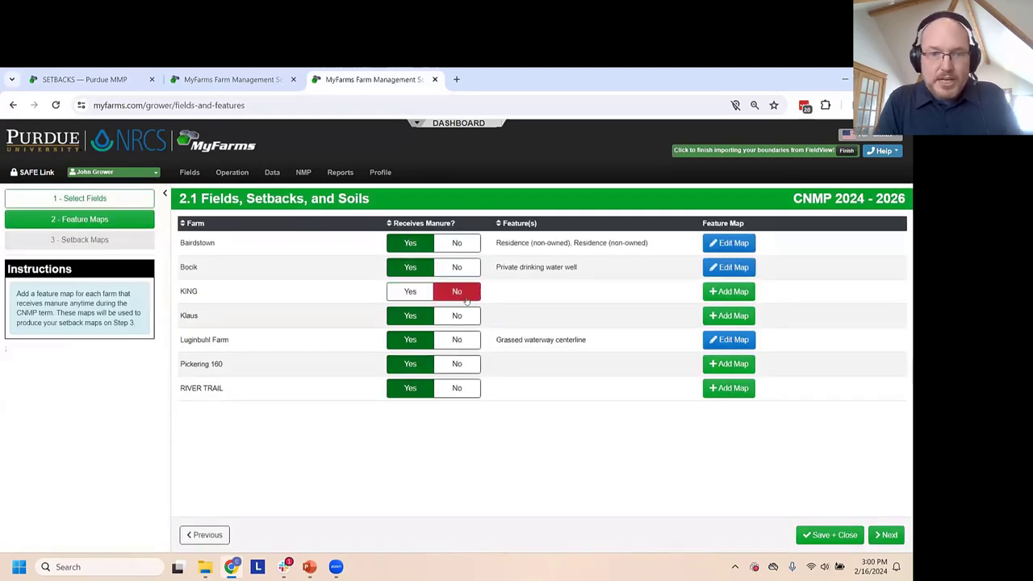
{"action": "left_click", "coordinate": [457, 316]}
{"action": "left_click", "coordinate": [457, 364]}
{"action": "left_click", "coordinate": [457, 388]}
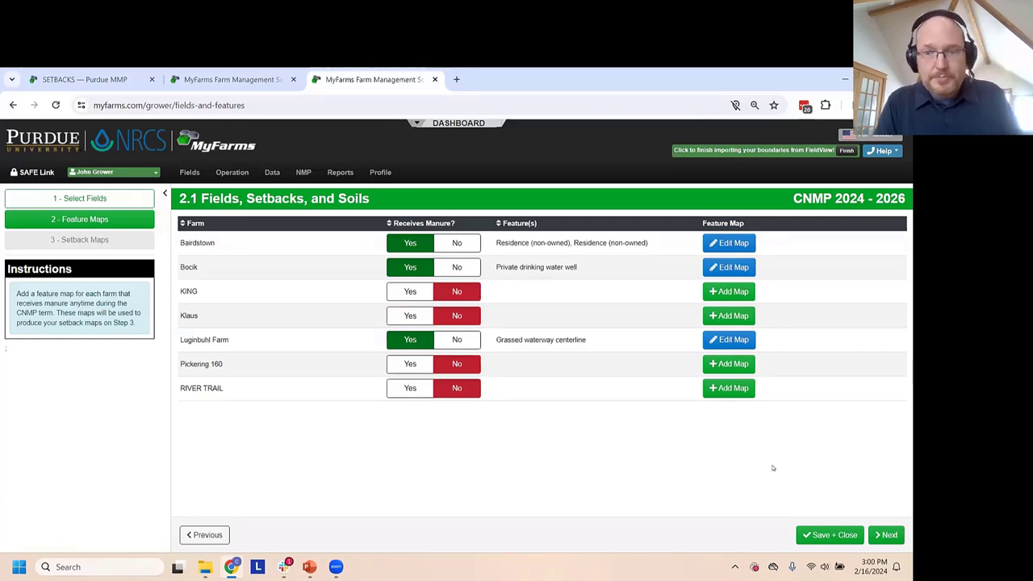
{"action": "left_click", "coordinate": [885, 535]}
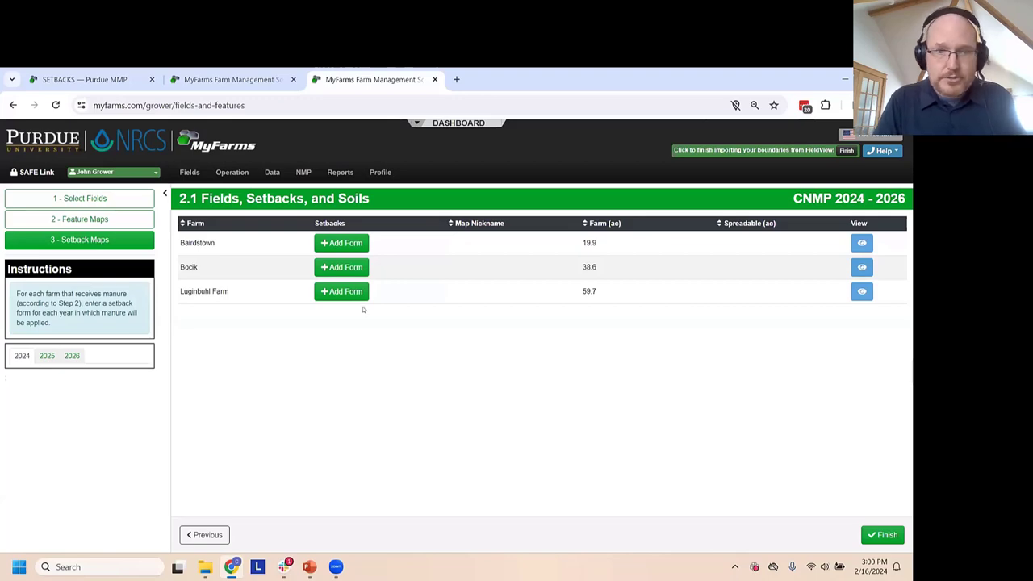
Start Bairdstown's 2024 setback form and apply the criteria All applications, frozen or snow-covered soil to both residences
{"action": "left_click", "coordinate": [361, 245]}
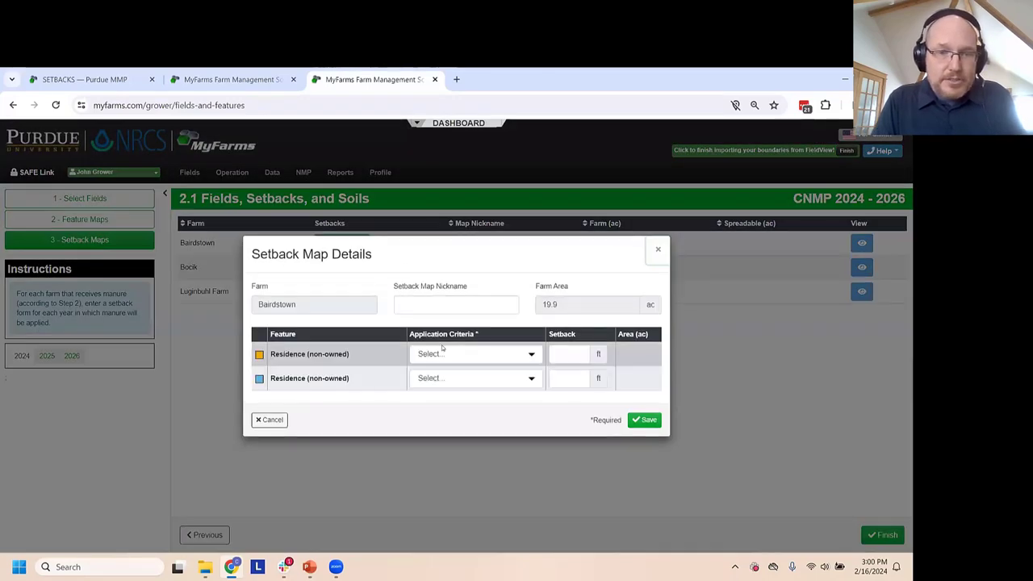
{"action": "left_click", "coordinate": [455, 359]}
{"action": "left_click", "coordinate": [489, 400]}
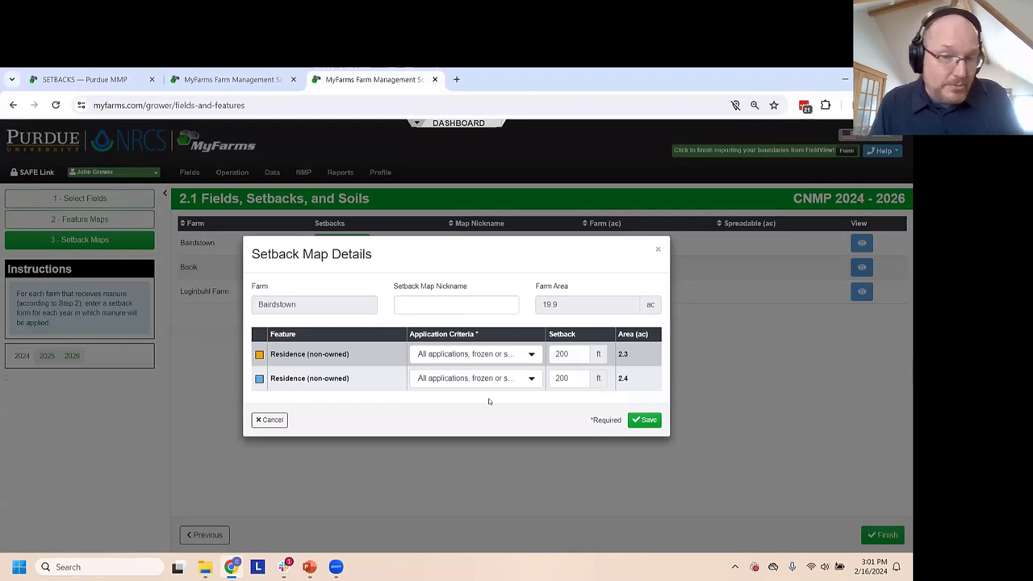
{"action": "double_click", "coordinate": [563, 354]}
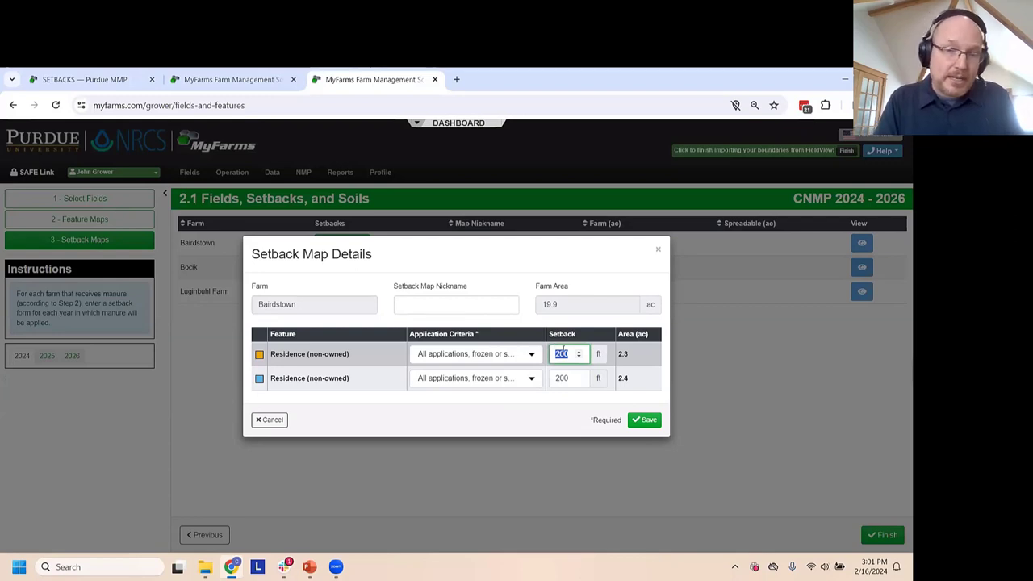
{"action": "left_click_drag", "start_coordinate": [636, 361], "coordinate": [612, 352]}
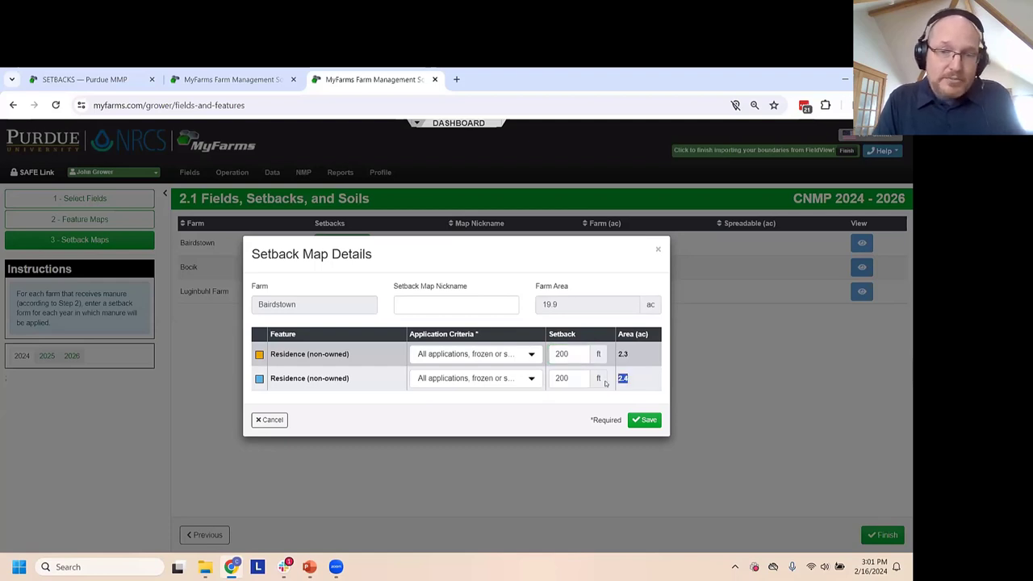
Change the first Bairdstown residence's application criteria to All applications, not on frozen or snow-covered soils, and check its setback distance
{"action": "left_click", "coordinate": [513, 357]}
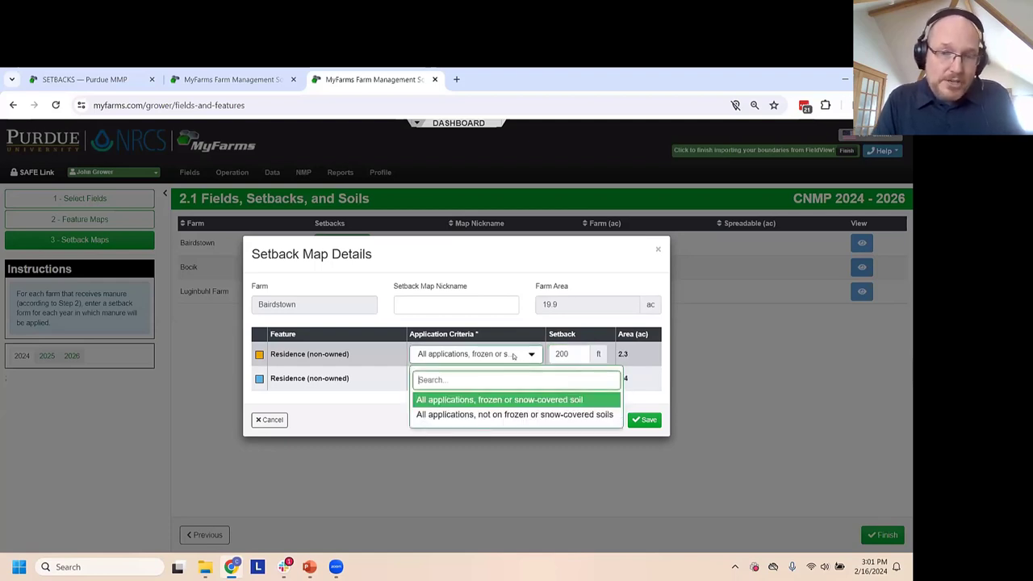
{"action": "left_click", "coordinate": [521, 415]}
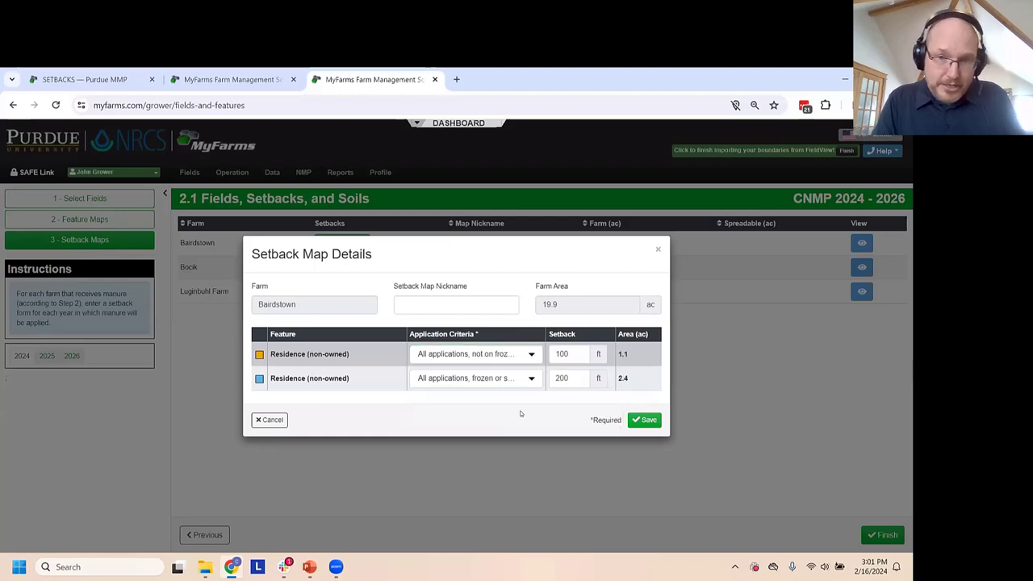
{"action": "left_click", "coordinate": [563, 353]}
{"action": "double_click", "coordinate": [563, 354]}
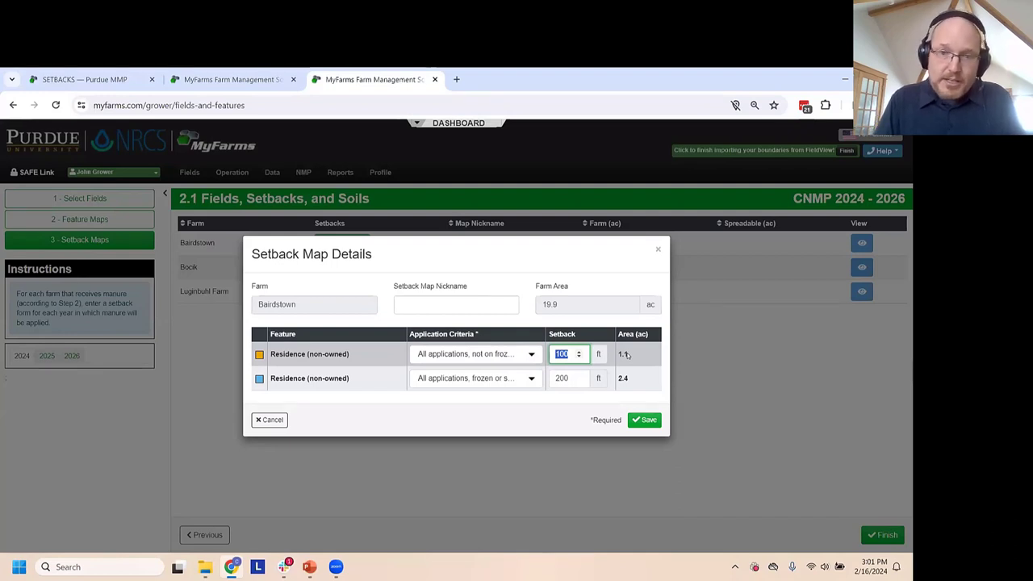
Set the first Bairdstown residence's criteria to All applications, frozen or snow-covered soil, and save the setback form
{"action": "left_click", "coordinate": [504, 352]}
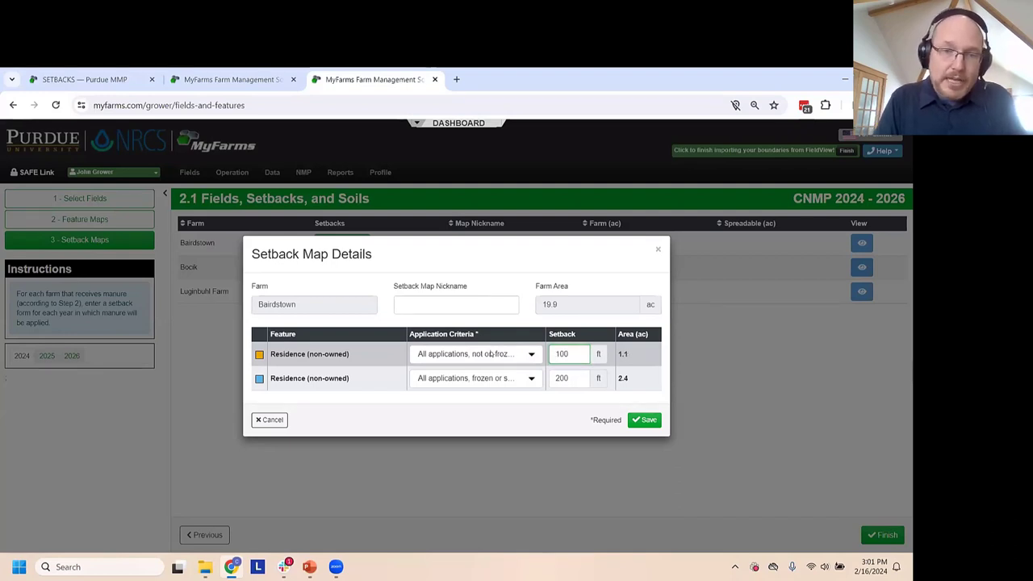
{"action": "left_click", "coordinate": [500, 398]}
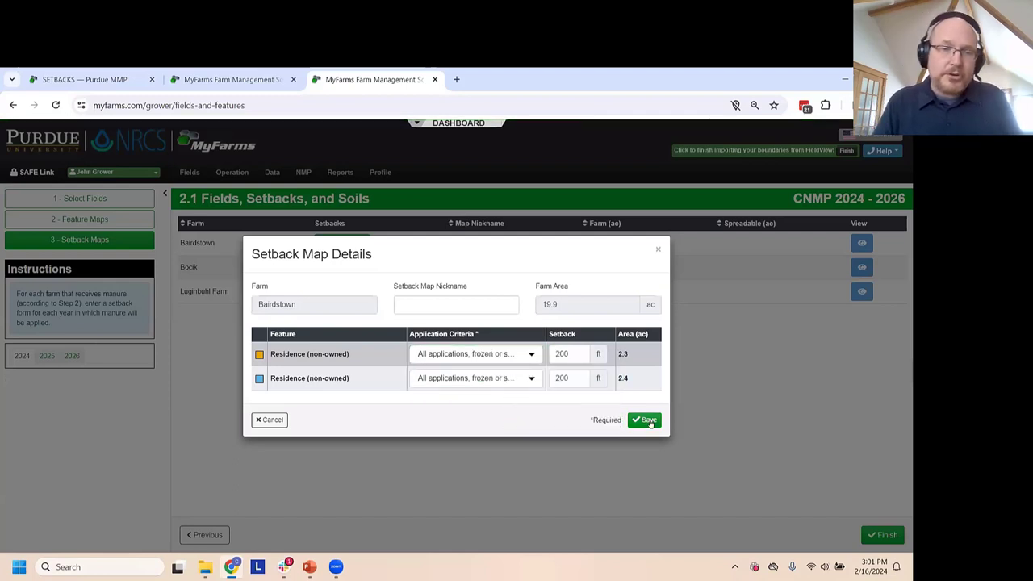
{"action": "left_click", "coordinate": [648, 420]}
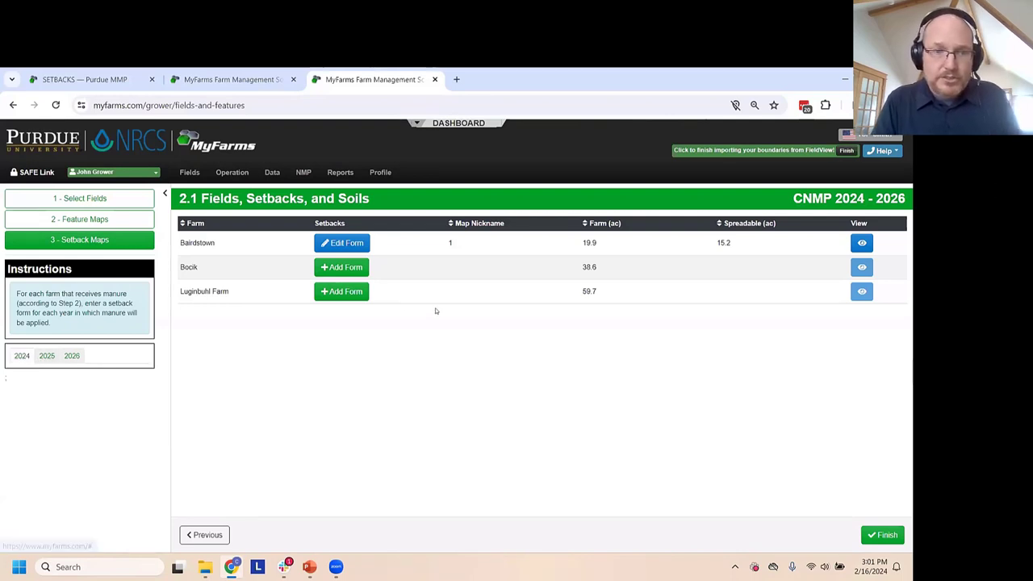
Add Bocik's 2024 setback form with the well criteria All applications applied upgradient of private wells on frozen or snow-covered soils, and save it
{"action": "left_click", "coordinate": [343, 268]}
{"action": "left_click", "coordinate": [474, 364]}
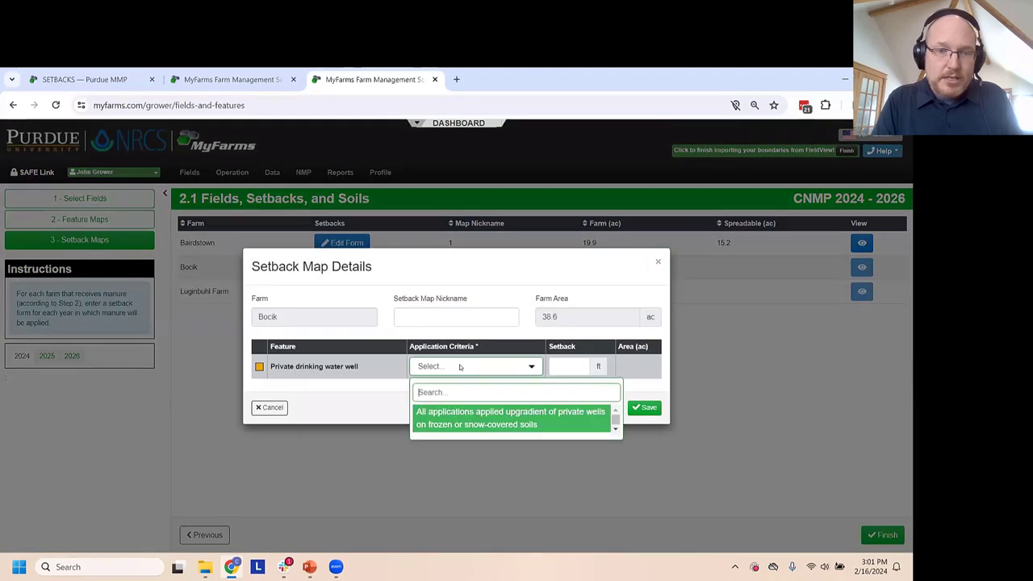
{"action": "left_click", "coordinate": [479, 422]}
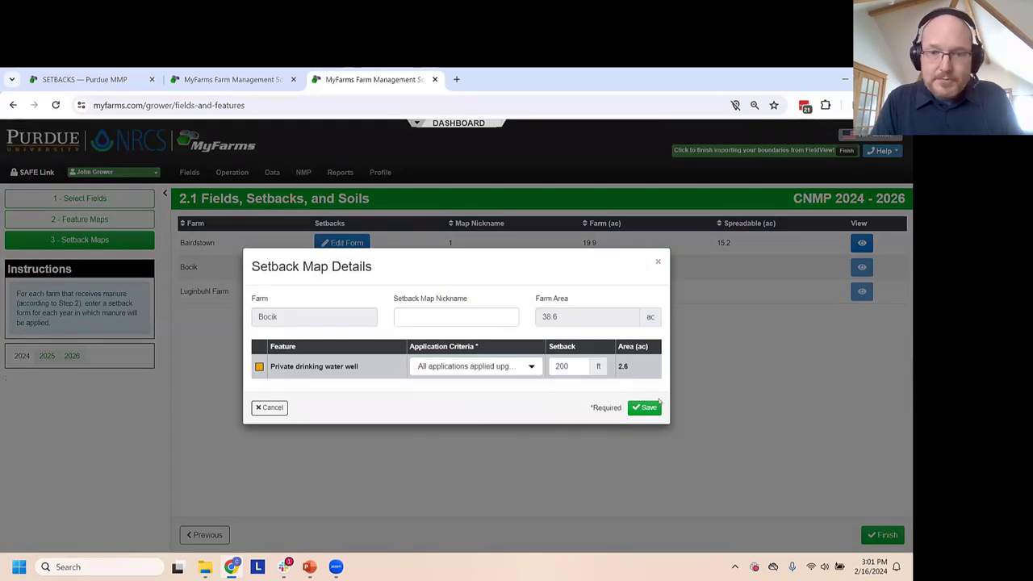
{"action": "left_click", "coordinate": [654, 406]}
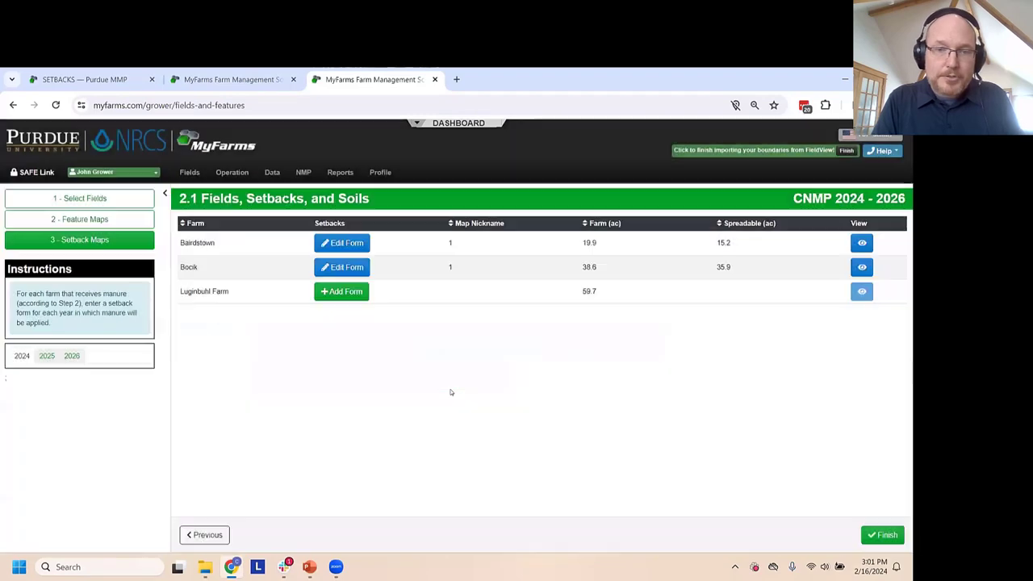
Add Luginbuhl Farm's 2024 setback form with All applications, frozen or snow-covered soil for the grassed waterway centerline, and save it
{"action": "left_click", "coordinate": [342, 293]}
{"action": "left_click", "coordinate": [479, 367]}
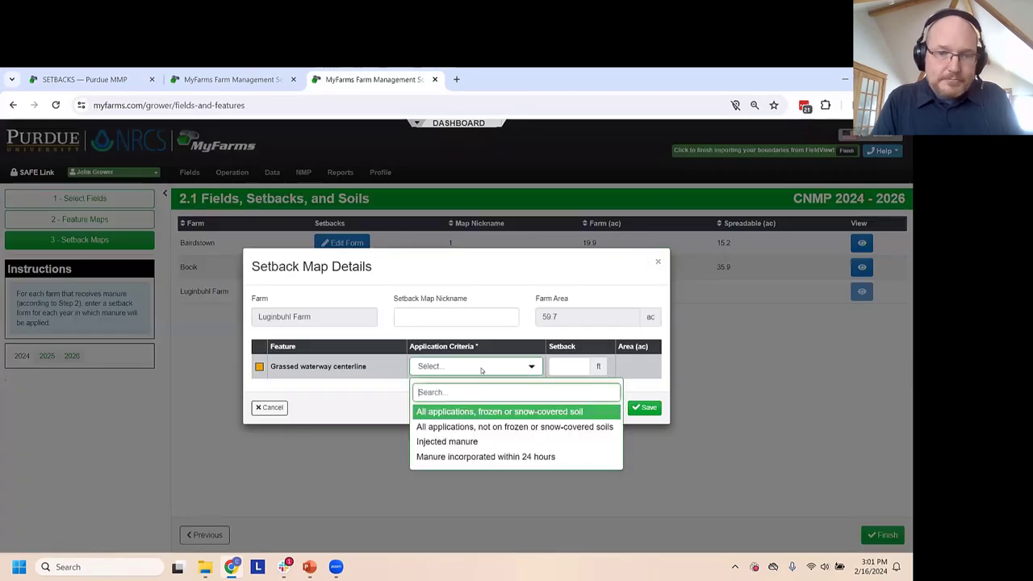
{"action": "left_click", "coordinate": [496, 411]}
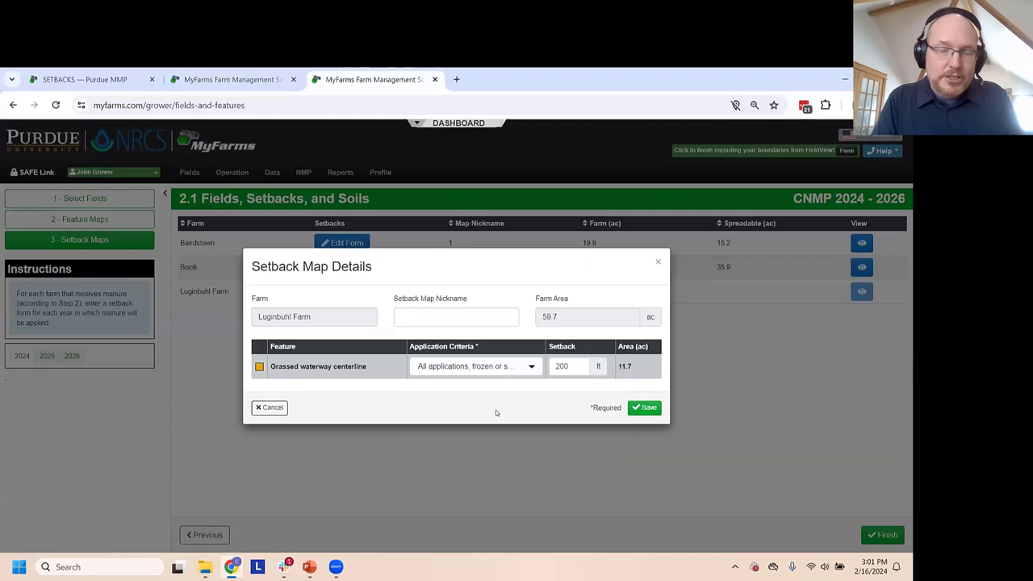
{"action": "left_click", "coordinate": [644, 408]}
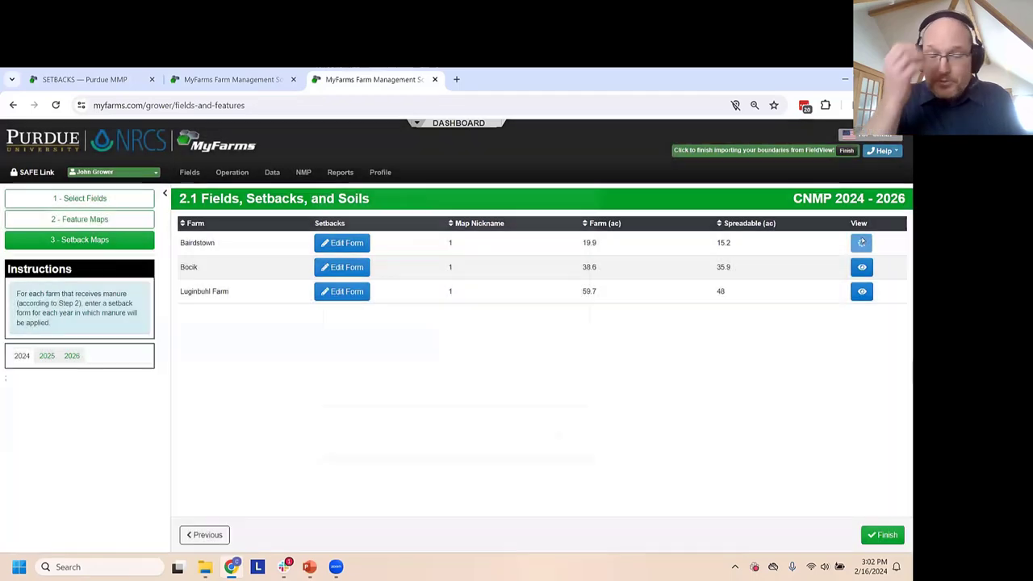
Review the generated setback maps for Bairdstown, Bocik and Luginbuhl Farm
{"action": "left_click", "coordinate": [862, 242]}
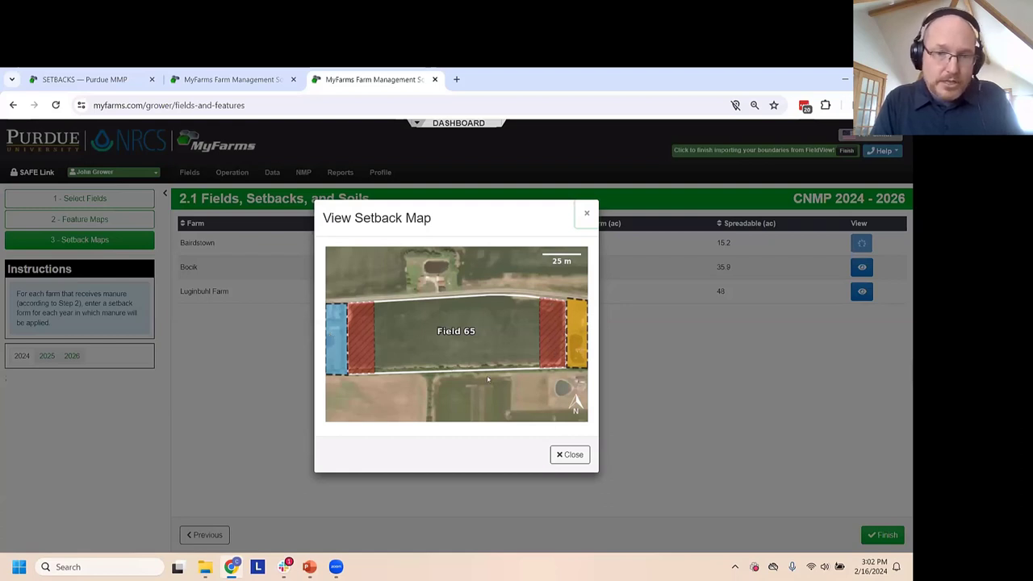
{"action": "left_click", "coordinate": [571, 455]}
{"action": "left_click", "coordinate": [861, 269]}
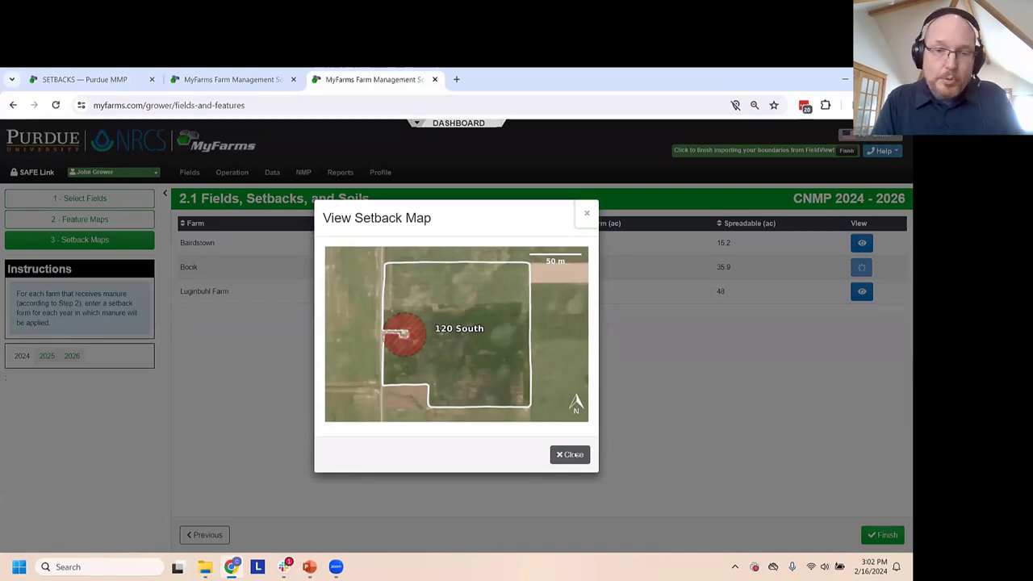
{"action": "left_click", "coordinate": [570, 455]}
{"action": "left_click", "coordinate": [864, 292]}
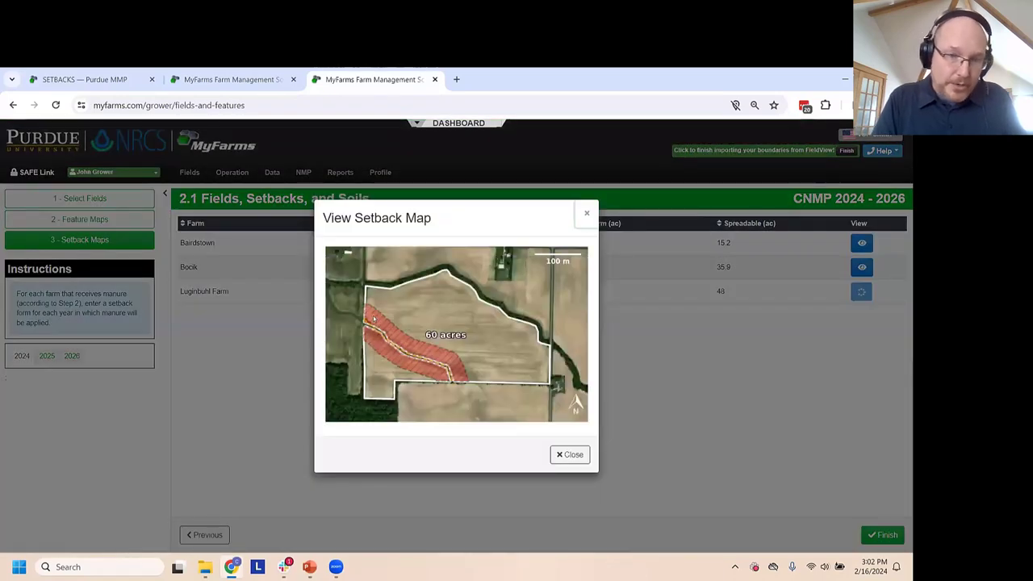
{"action": "left_click", "coordinate": [570, 454]}
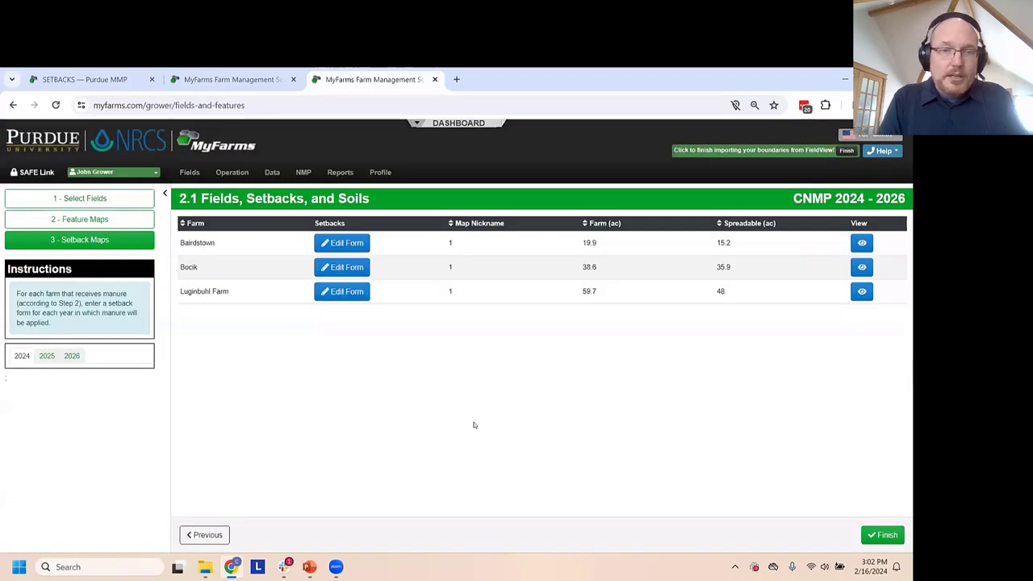
Finish the 2.1 Fields, Setbacks, and Soils task and generate its preview from the CNMP 2024 - 2026 task list
{"action": "left_click", "coordinate": [881, 536]}
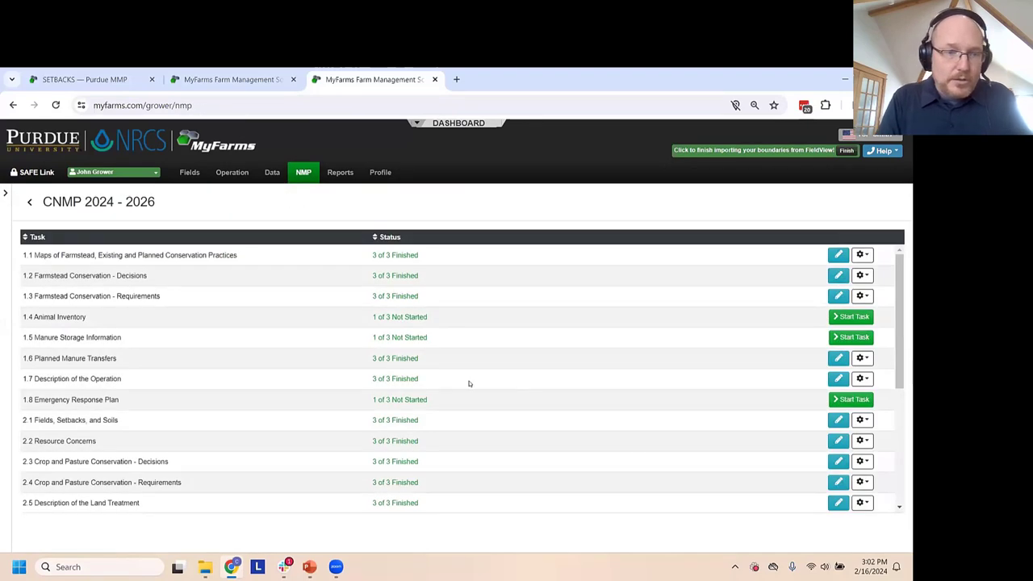
{"action": "left_click", "coordinate": [864, 421]}
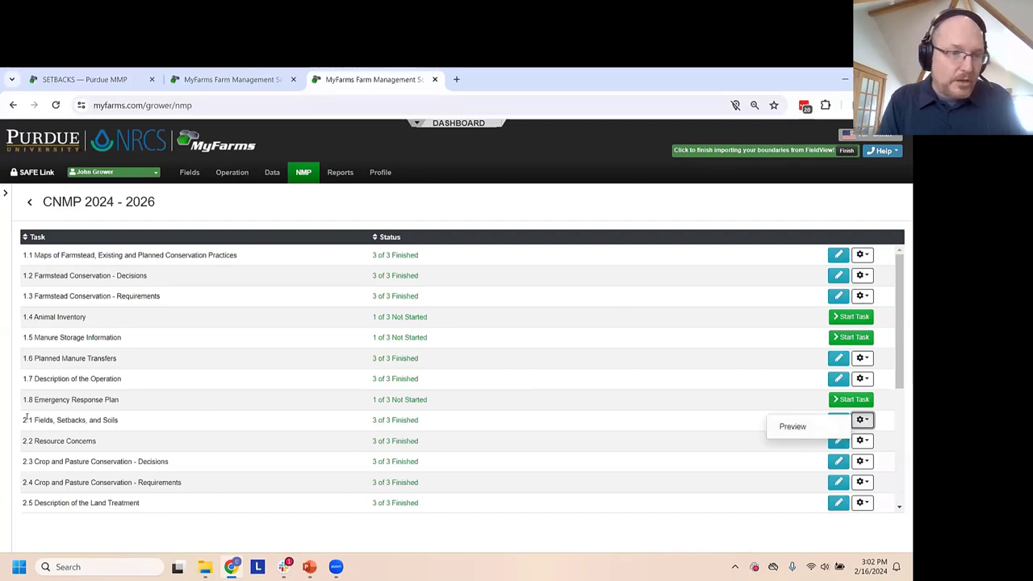
{"action": "left_click_drag", "start_coordinate": [27, 417], "coordinate": [130, 421]}
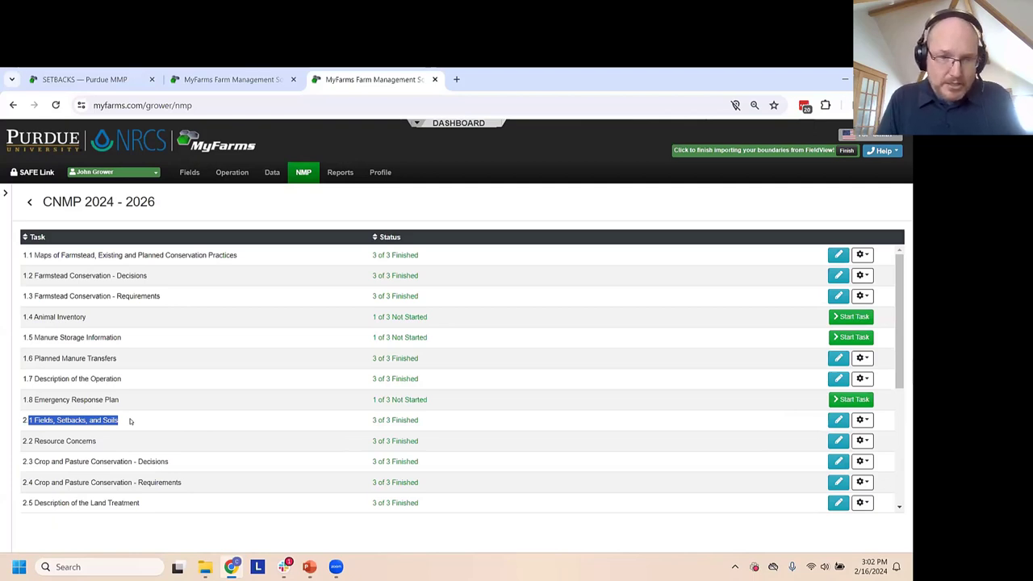
{"action": "left_click", "coordinate": [861, 419]}
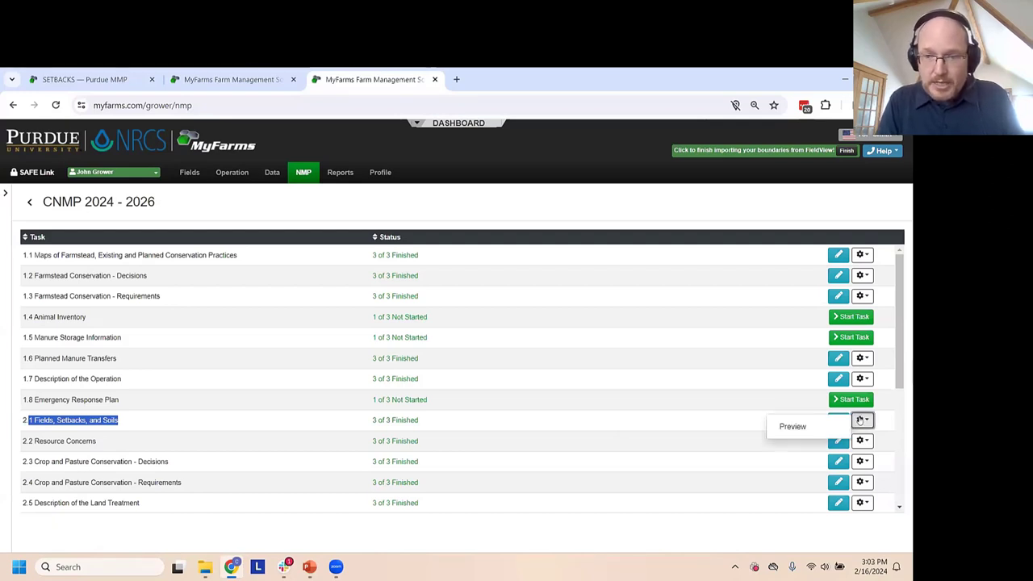
{"action": "left_click", "coordinate": [795, 427]}
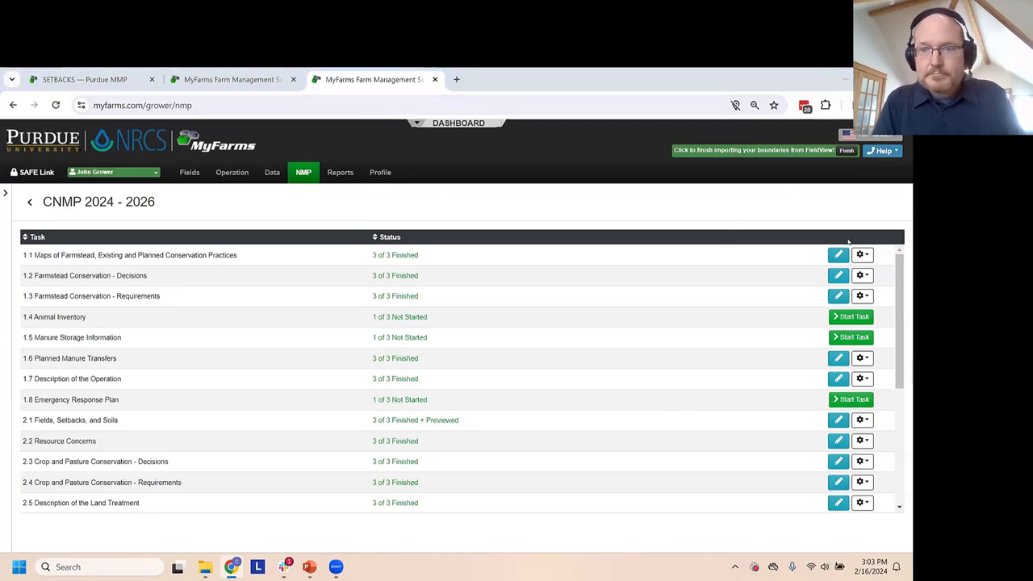
Retrieve the preview output for the 2.1 Fields, Setbacks, and Soils task
{"action": "left_click", "coordinate": [862, 420]}
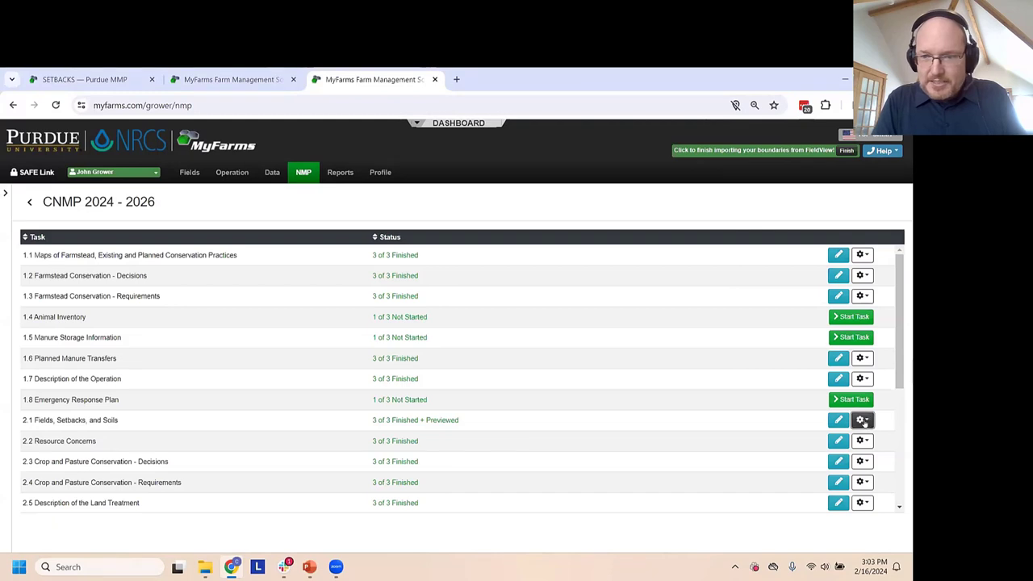
{"action": "left_click", "coordinate": [823, 428]}
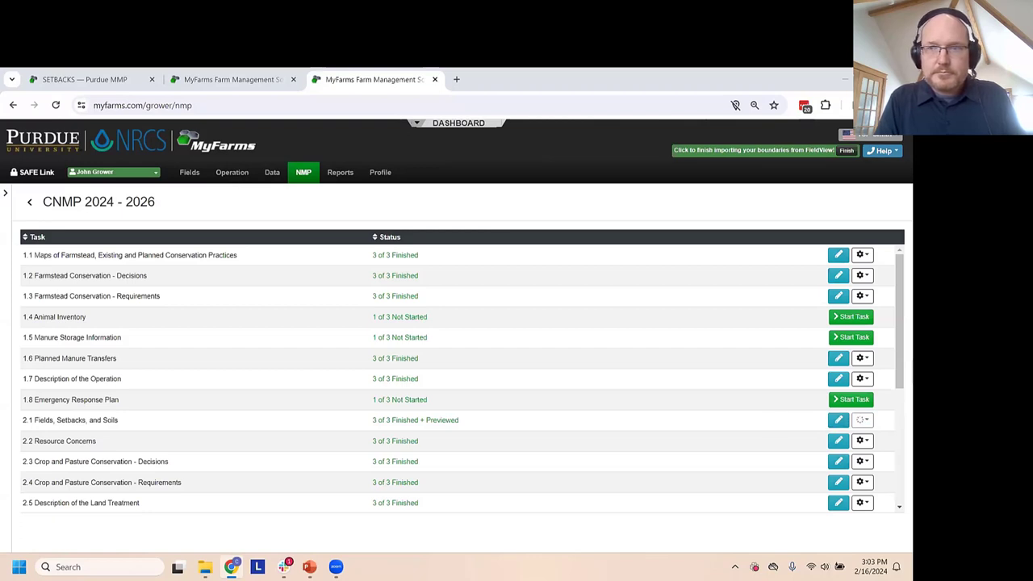
{"action": "left_click", "coordinate": [896, 105]}
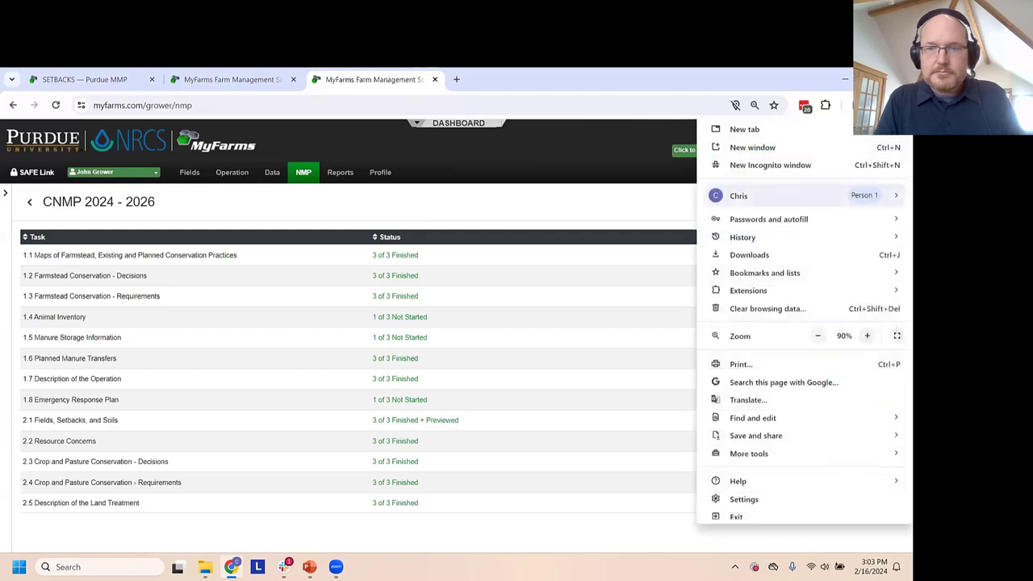
{"action": "left_click", "coordinate": [897, 105]}
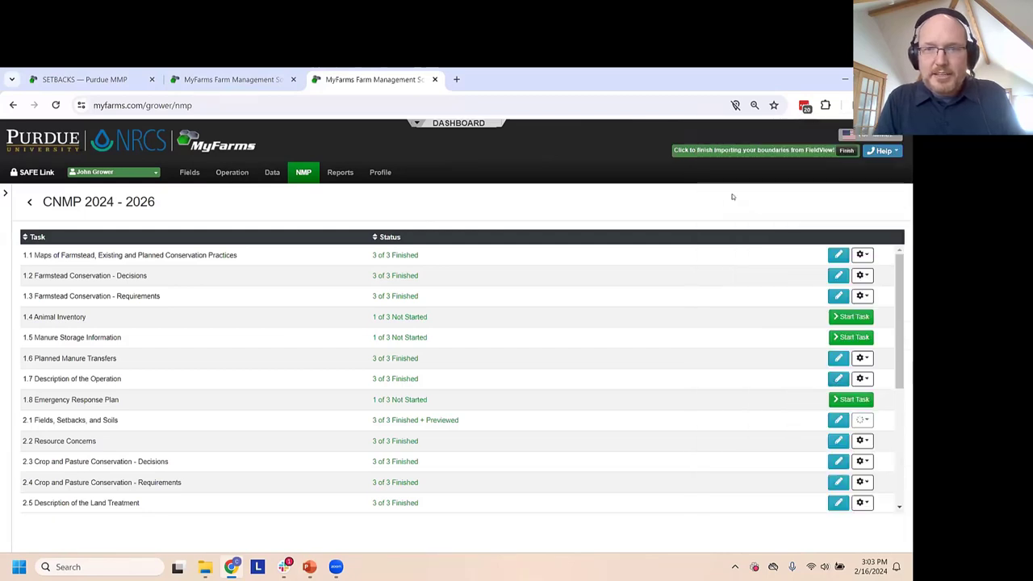
Finish importing the Climate FieldView field boundaries by reviewing their farm and operator assignments, saving them, and acknowledging the background processing
{"action": "left_click", "coordinate": [845, 151]}
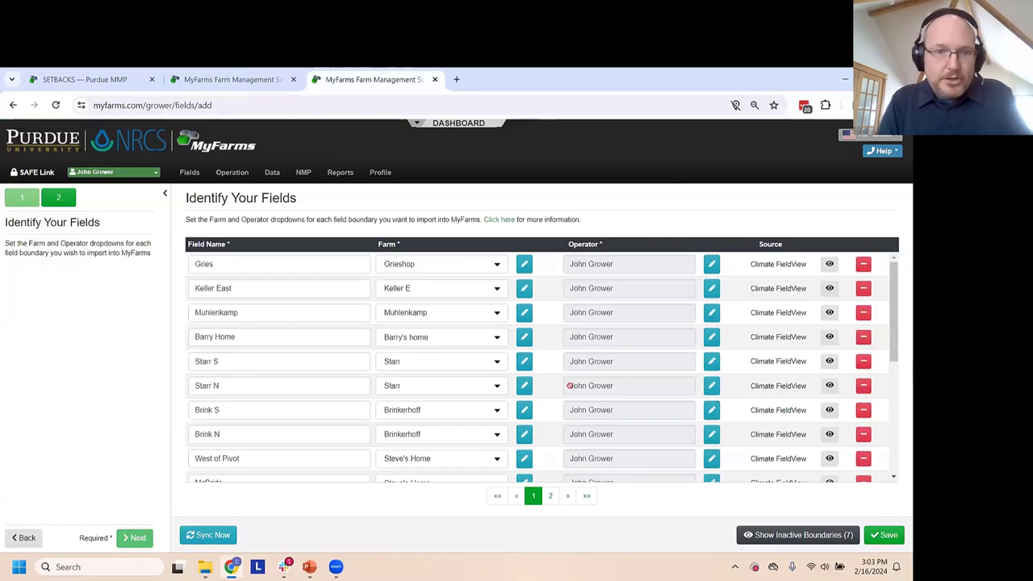
{"action": "scroll", "coordinate": [571, 388], "scroll_direction": "down", "scroll_amount": 4}
{"action": "scroll", "coordinate": [572, 387], "scroll_direction": "up", "scroll_amount": 4}
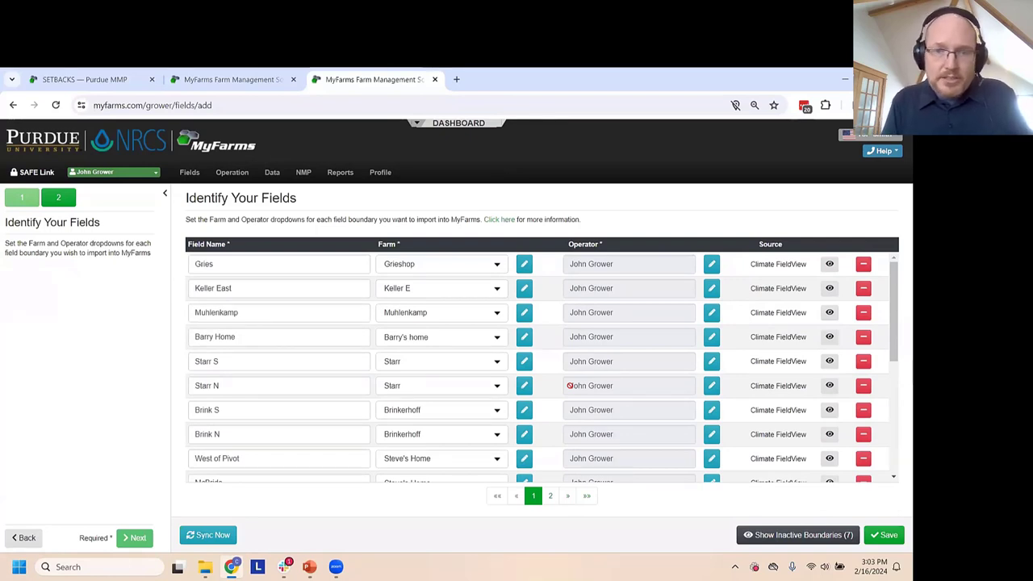
{"action": "left_click", "coordinate": [888, 536]}
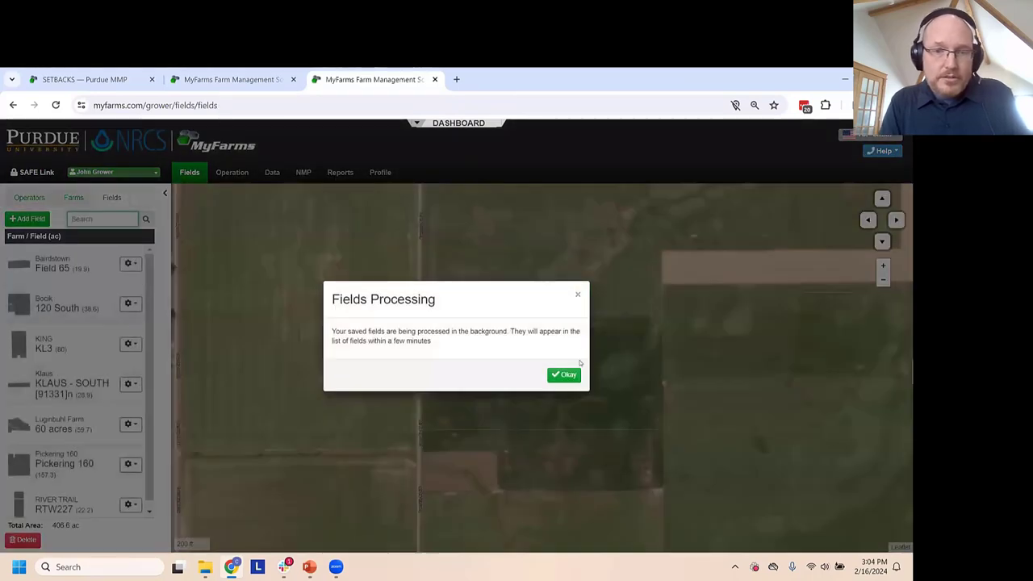
{"action": "left_click", "coordinate": [565, 376]}
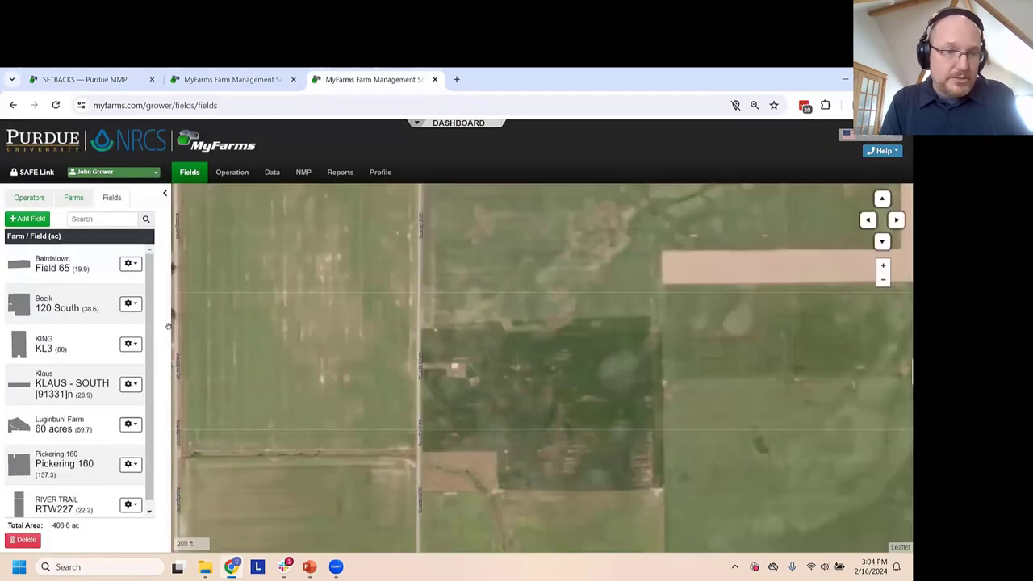
{"action": "scroll", "coordinate": [84, 421], "scroll_direction": "down", "scroll_amount": 1}
{"action": "scroll", "coordinate": [84, 421], "scroll_direction": "up", "scroll_amount": 1}
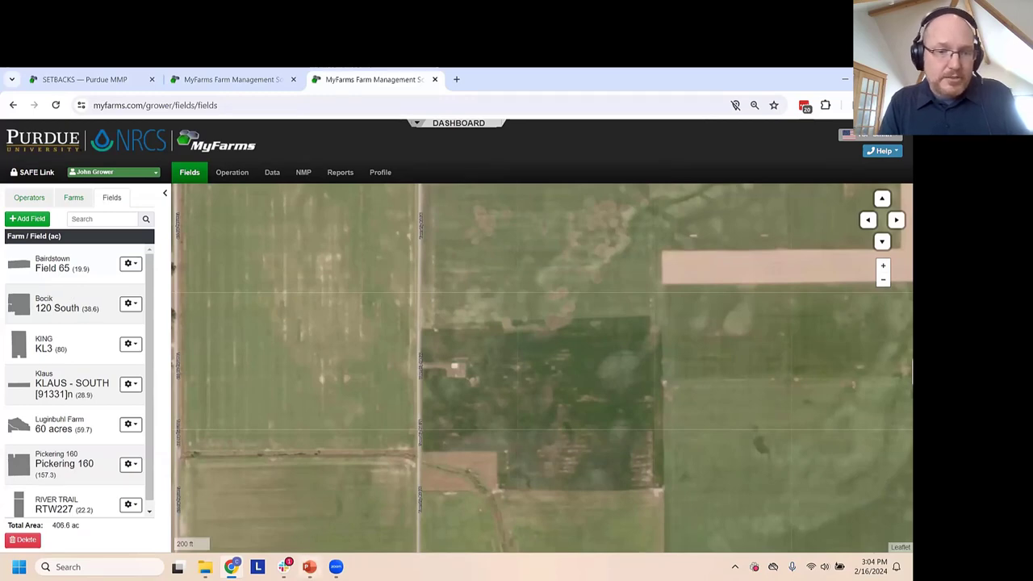
Switch to PowerPoint to view the MyFarms Support Resources slide, and bring up the Purdue MMP setbacks user guide page in Chrome
{"action": "mouse_move", "coordinate": [312, 569]}
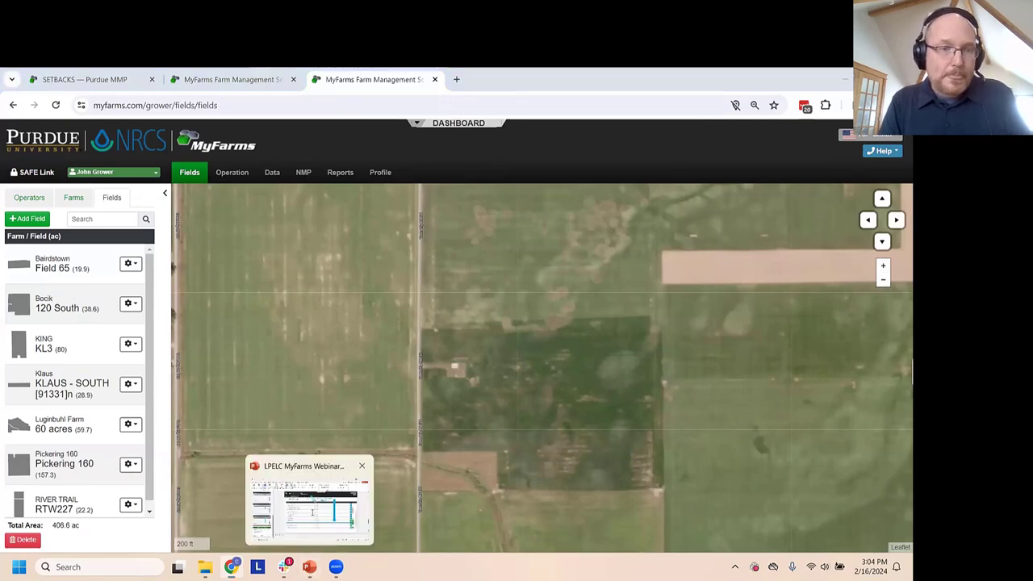
{"action": "left_click", "coordinate": [315, 514]}
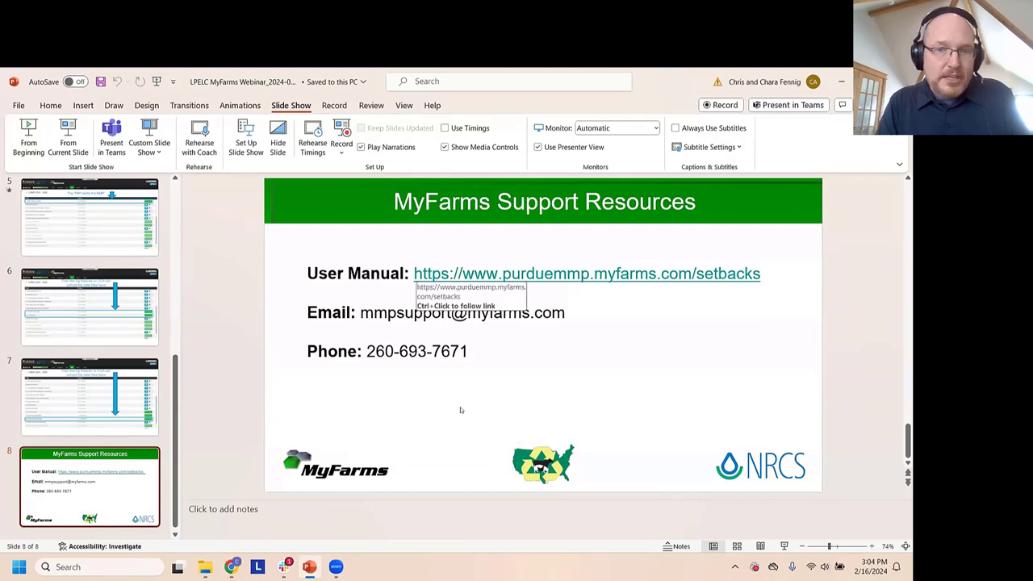
{"action": "mouse_move", "coordinate": [284, 567]}
{"action": "left_click", "coordinate": [231, 567]}
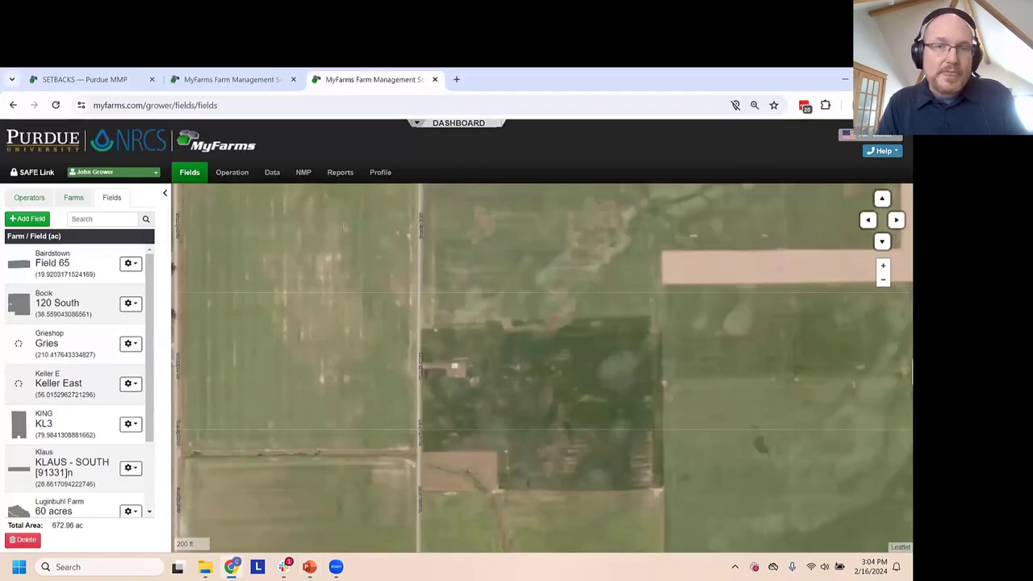
{"action": "key", "text": "ctrl+1"}
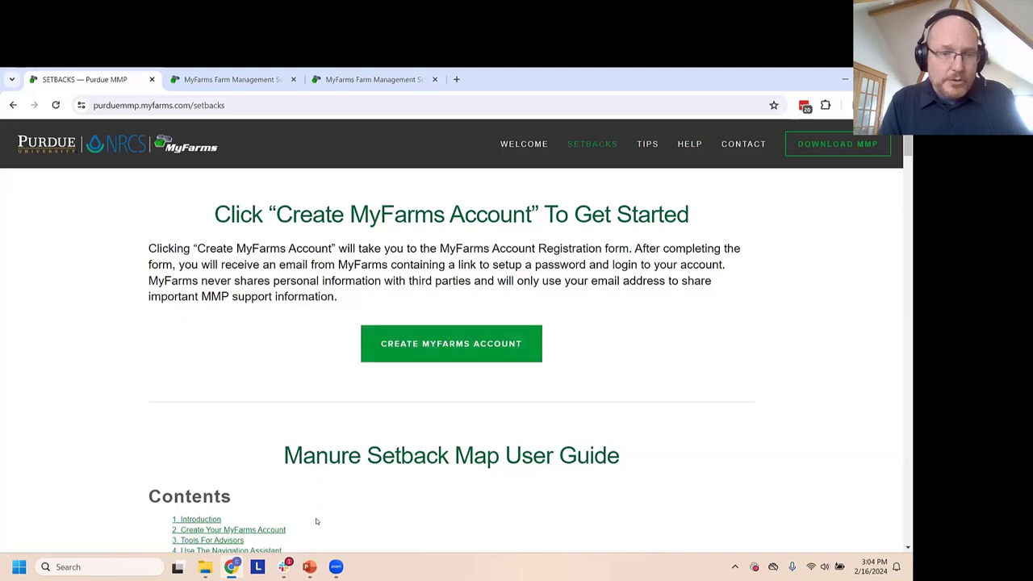
Return to PowerPoint, highlight the support email address, and start the slide show from the MyFarms Support Resources slide
{"action": "left_click", "coordinate": [310, 566]}
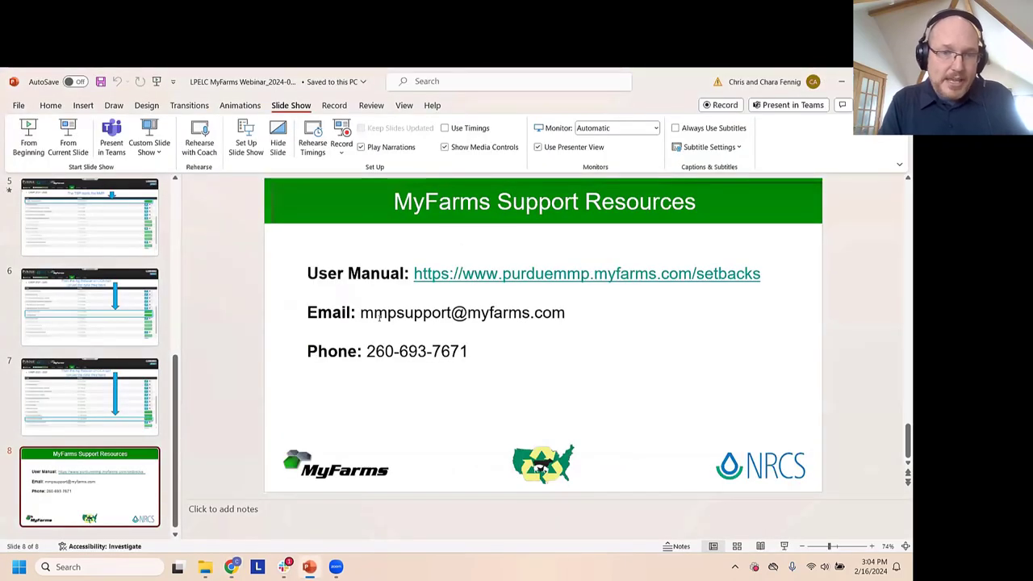
{"action": "left_click_drag", "start_coordinate": [360, 312], "coordinate": [577, 322]}
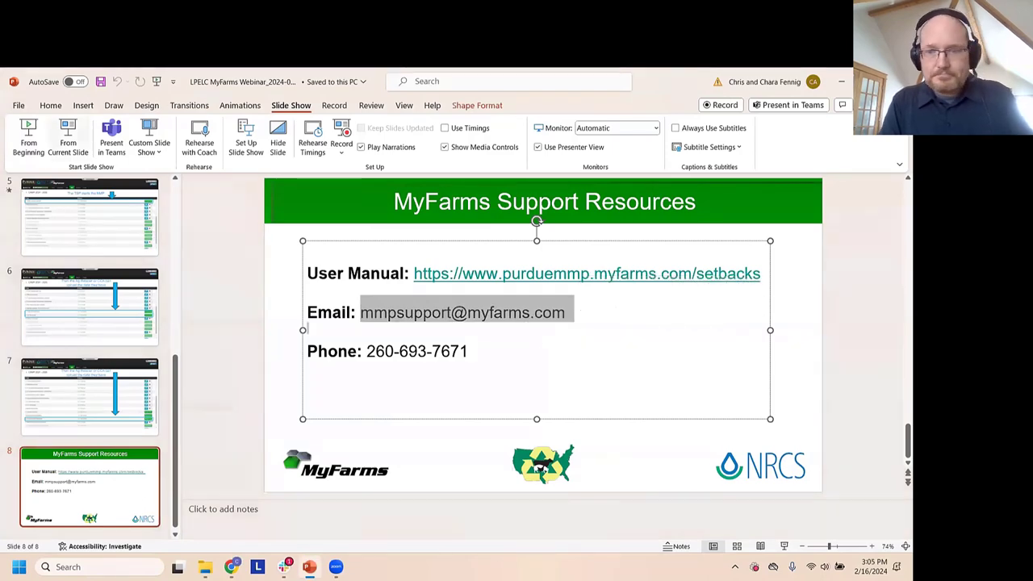
{"action": "left_click", "coordinate": [68, 138]}
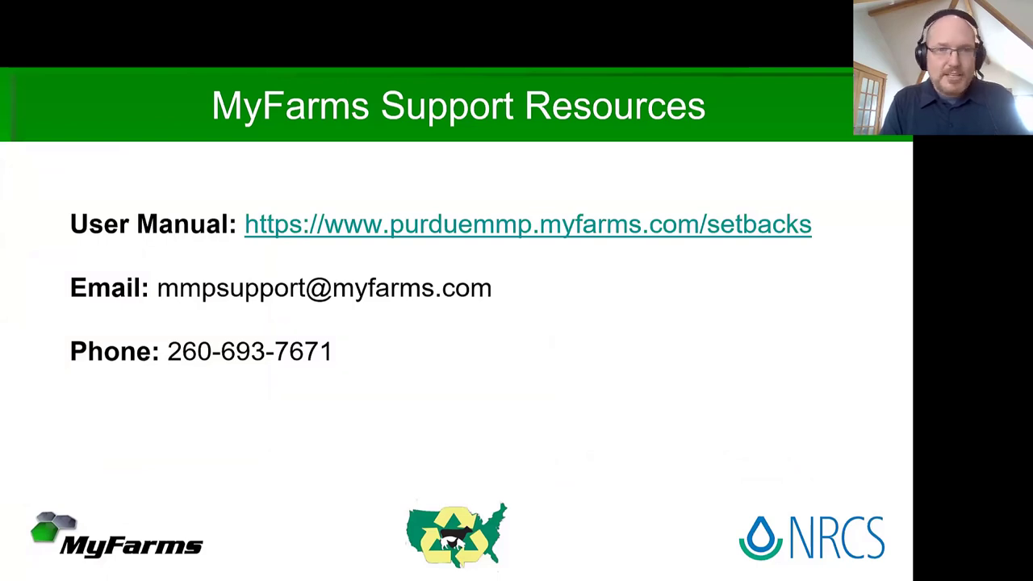